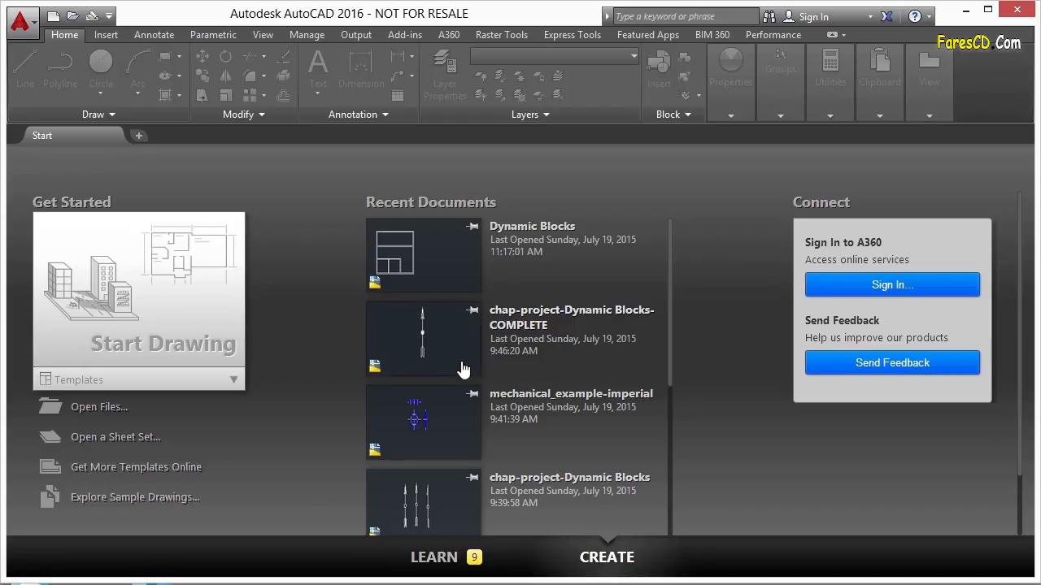
Start a new drawing from the acad.dwt template and turn off the grid display
click(233, 382)
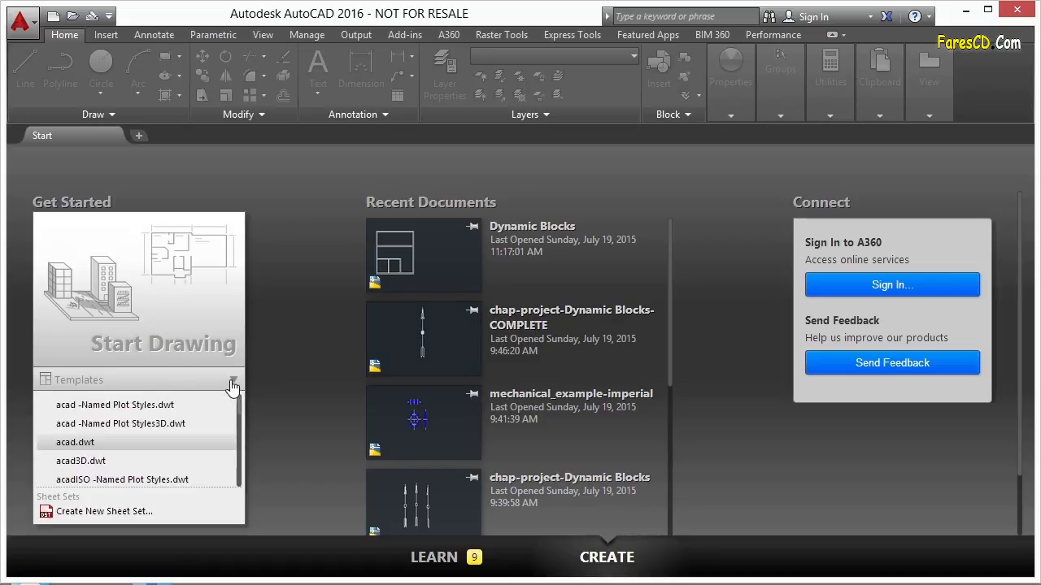
click(78, 444)
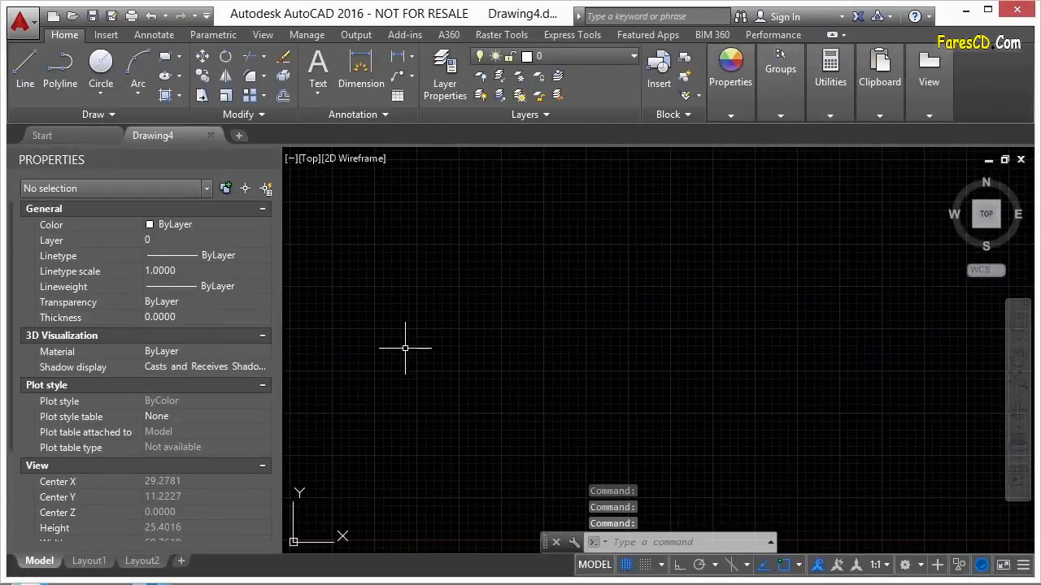
key(F7)
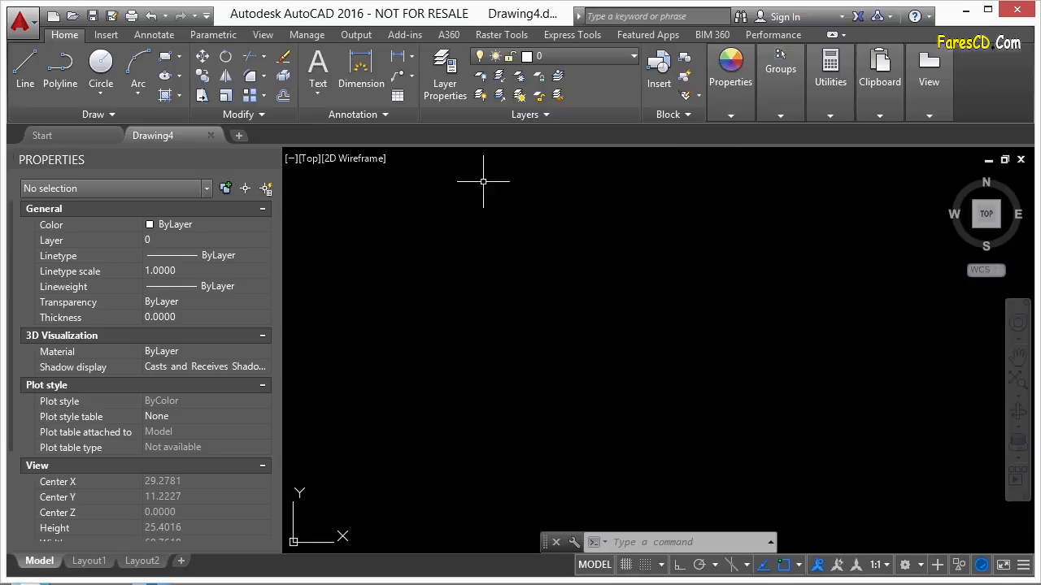
Create a new block definition named square and open it in the Block Editor
click(684, 80)
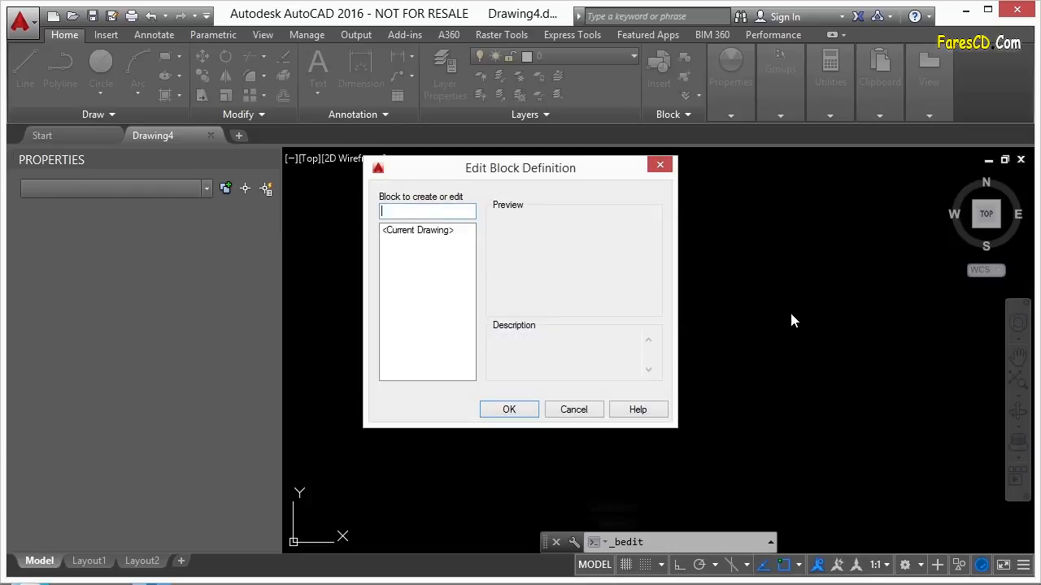
text(square)
click(520, 411)
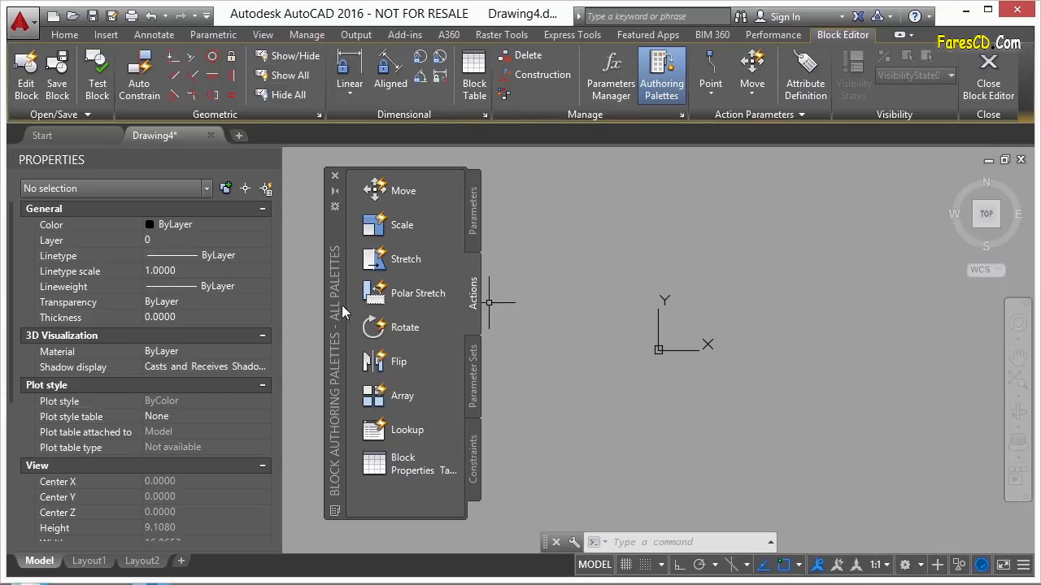
Examine the parameters, actions, parameter sets and constraints offered in the block authoring palettes
drag(333, 309, 326, 307)
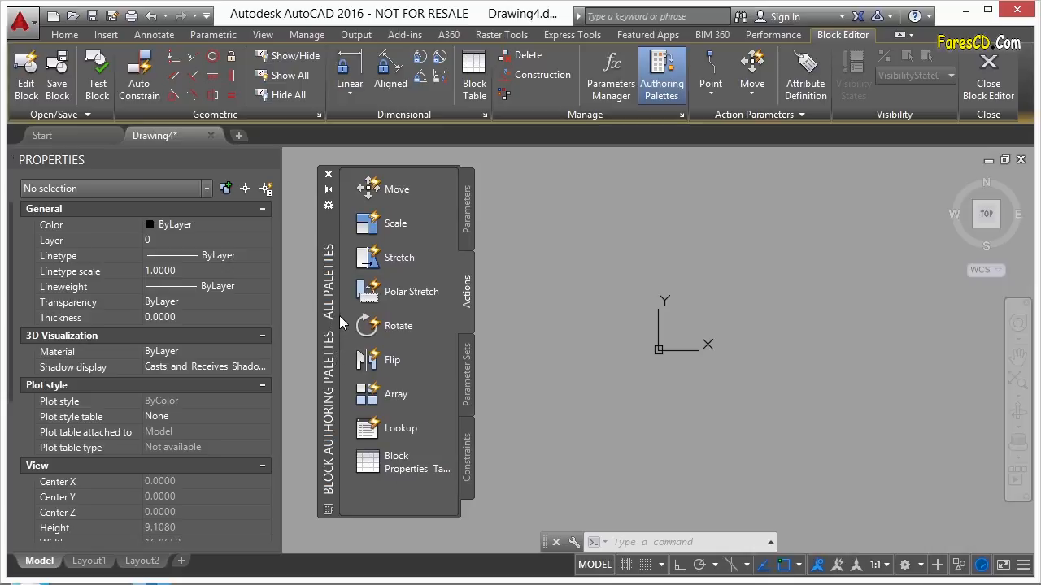
click(467, 209)
click(464, 302)
click(462, 348)
click(469, 426)
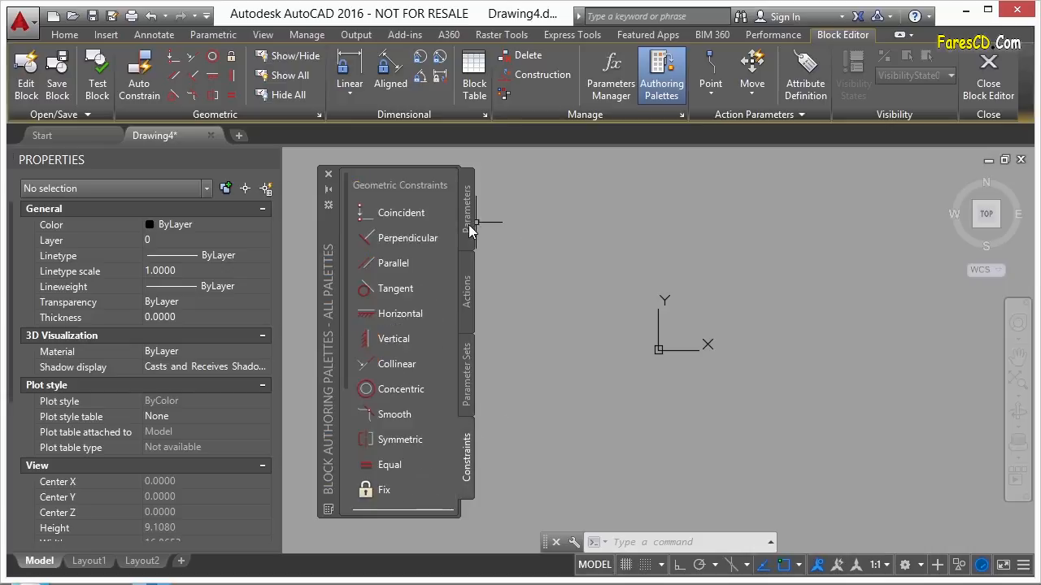
click(469, 220)
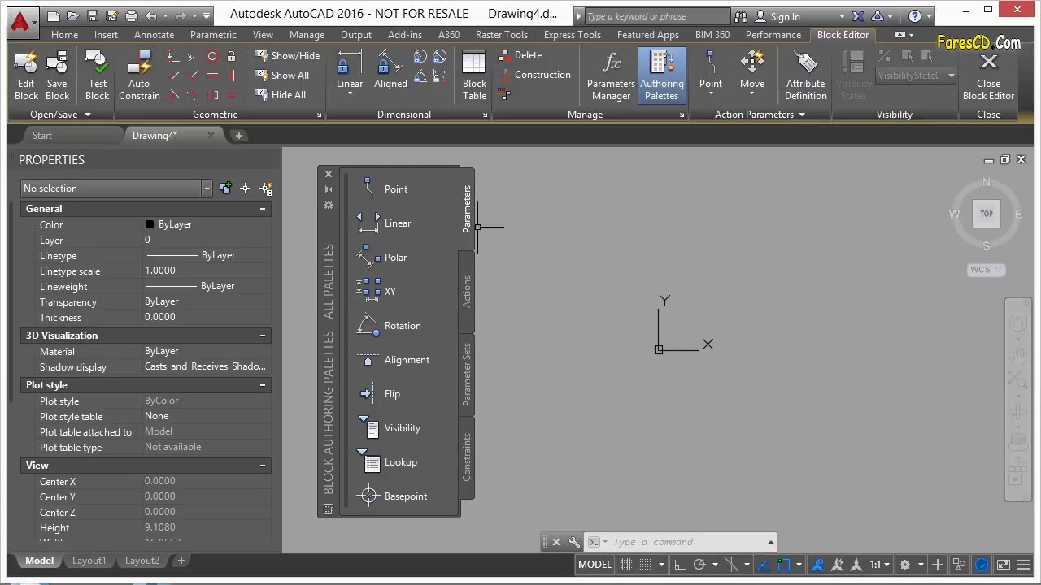
click(466, 291)
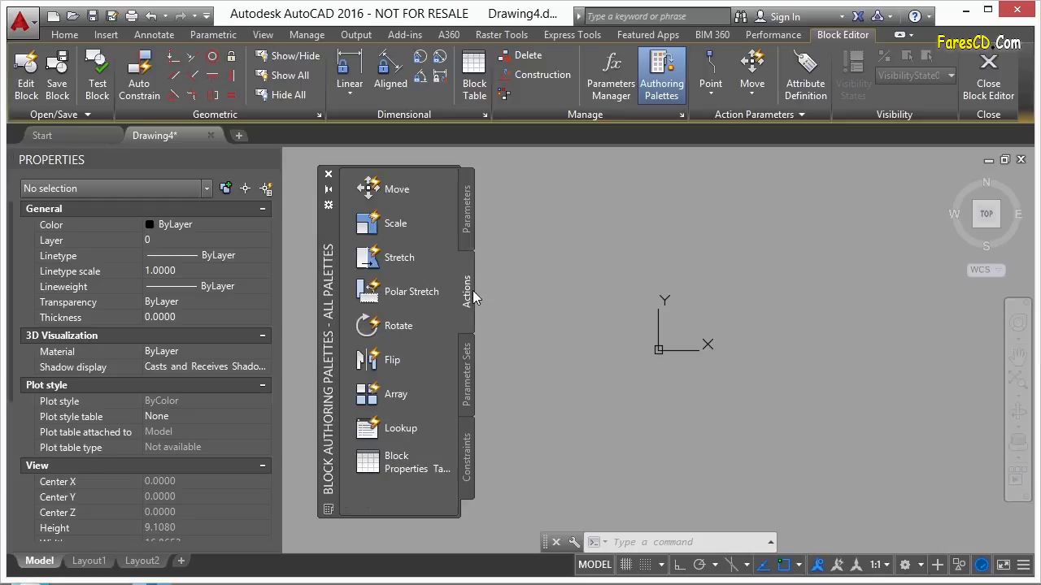
click(468, 368)
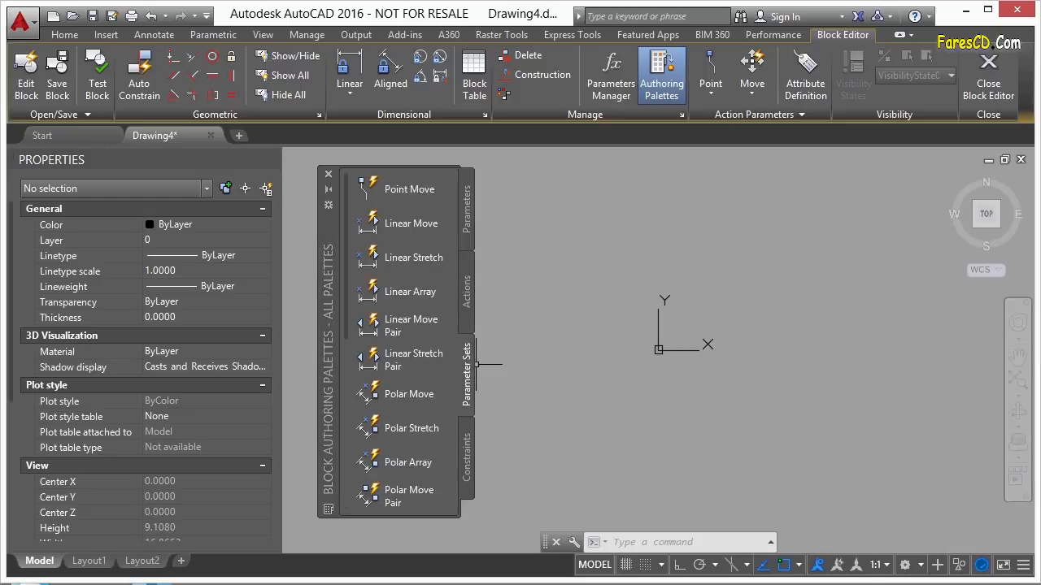
drag(349, 298, 353, 265)
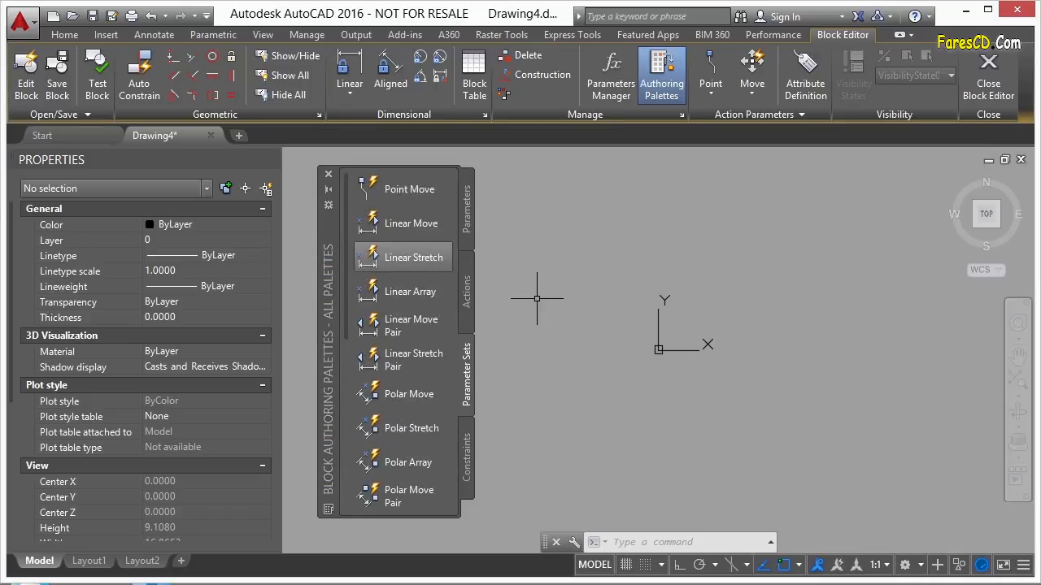
click(468, 443)
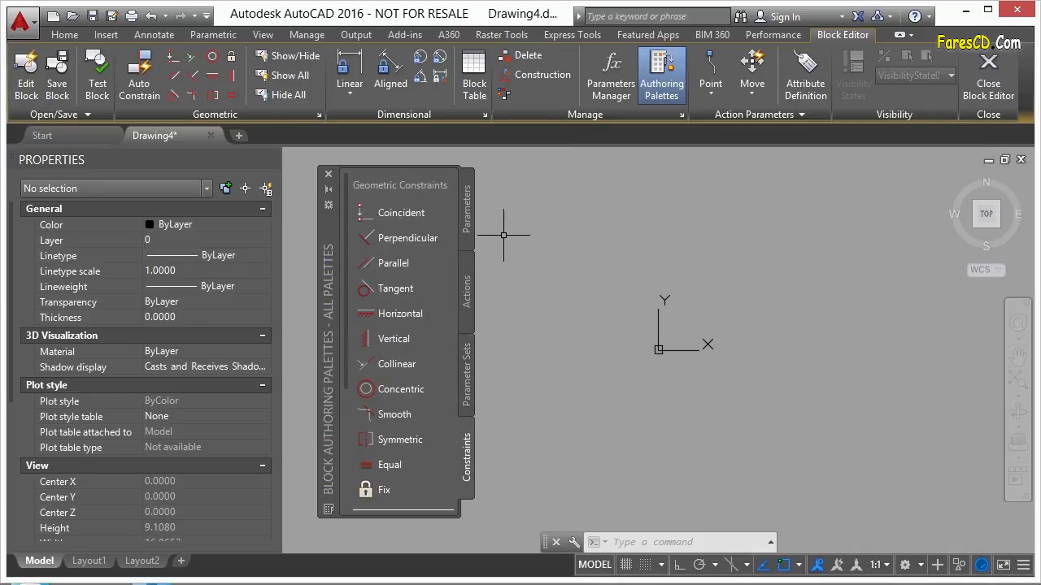
click(467, 213)
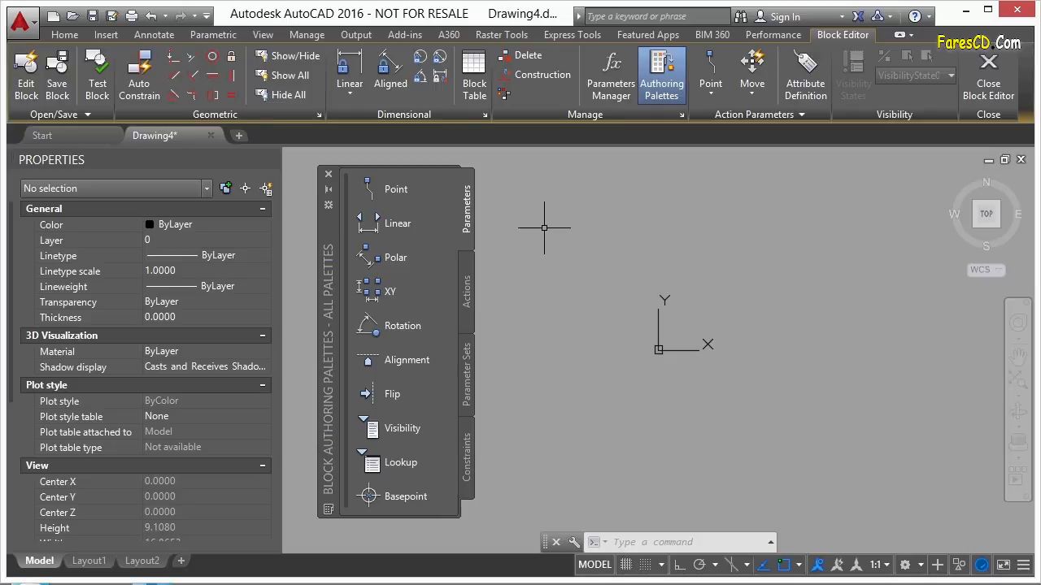
Draw a 1 by 1 rectangle with its first corner at the origin 0,0
text(REC)
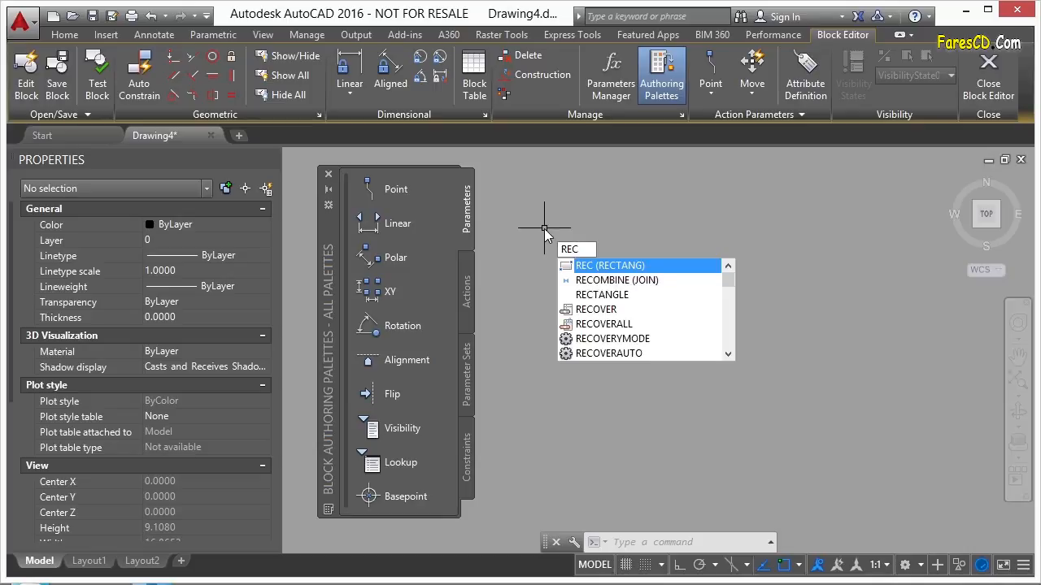
key(Return)
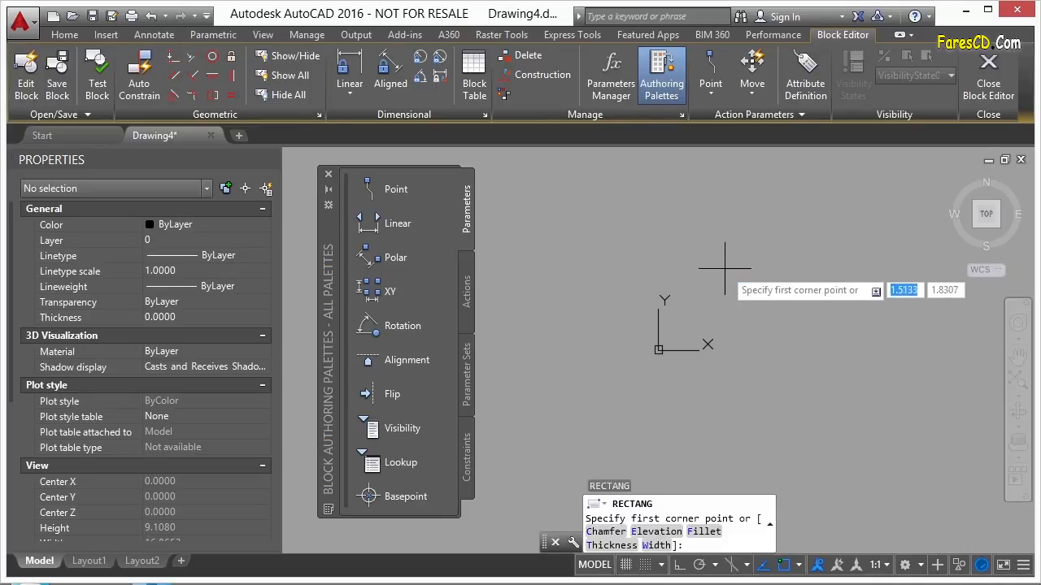
text(0,0)
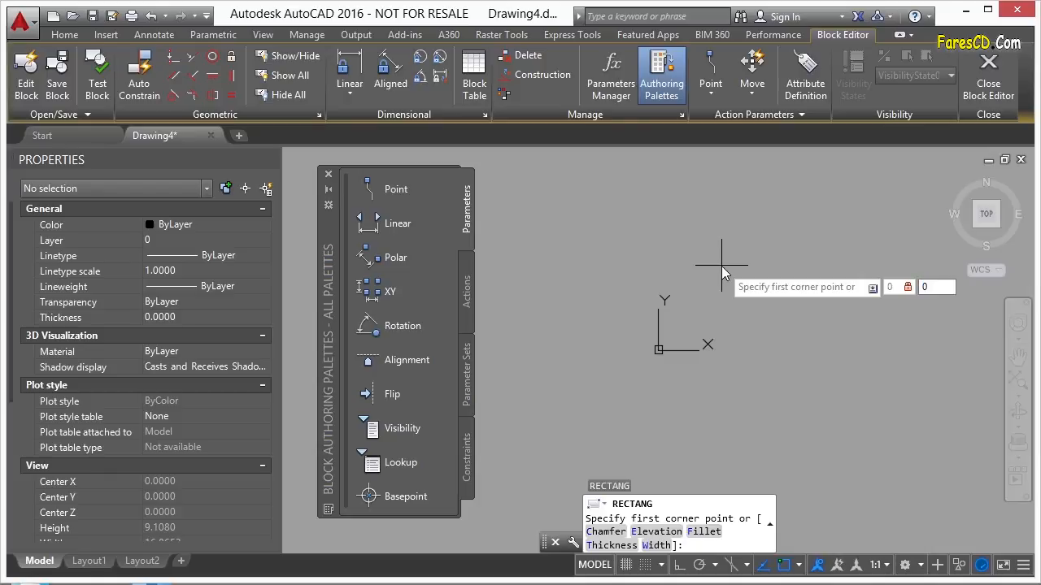
key(Return)
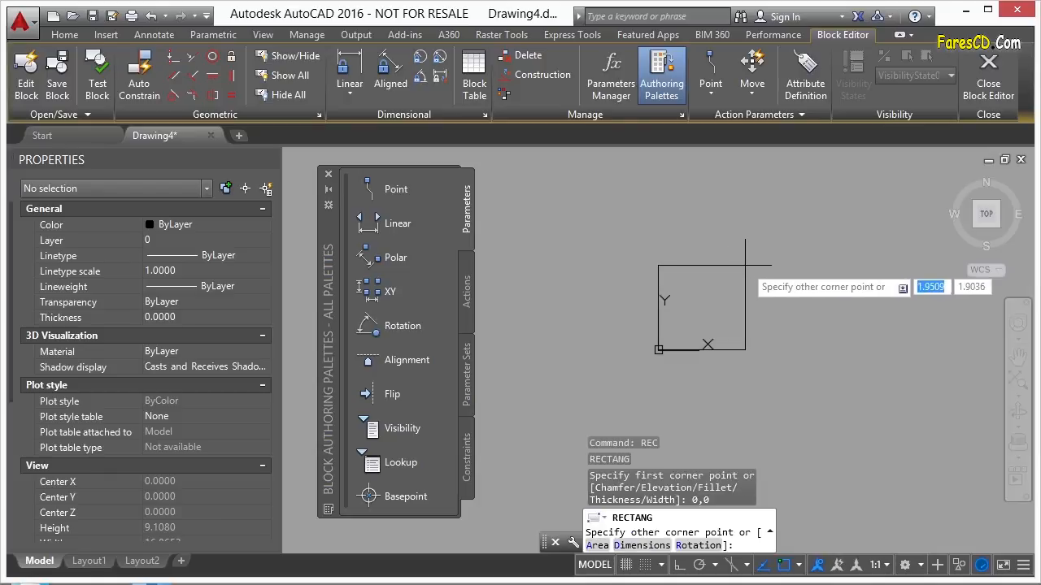
text(1)
key(Tab)
text(1)
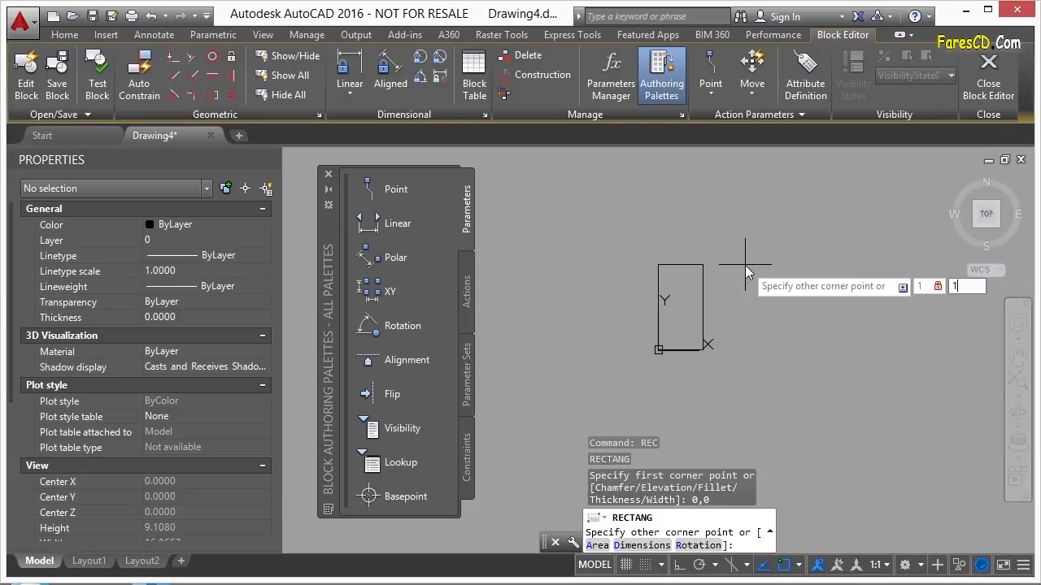
key(Return)
scroll(711, 313, up, 4)
click(671, 289)
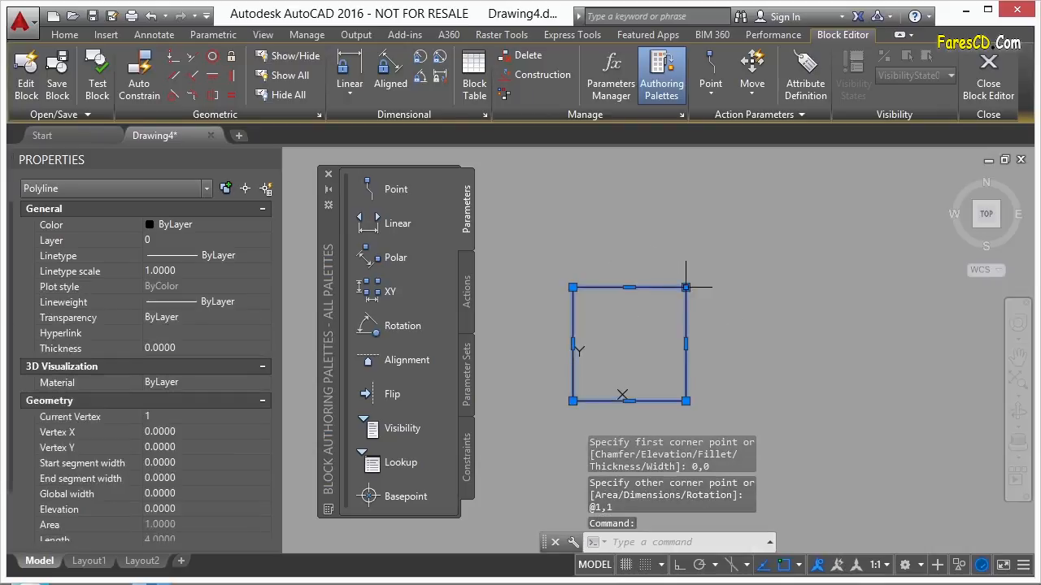
key(Escape)
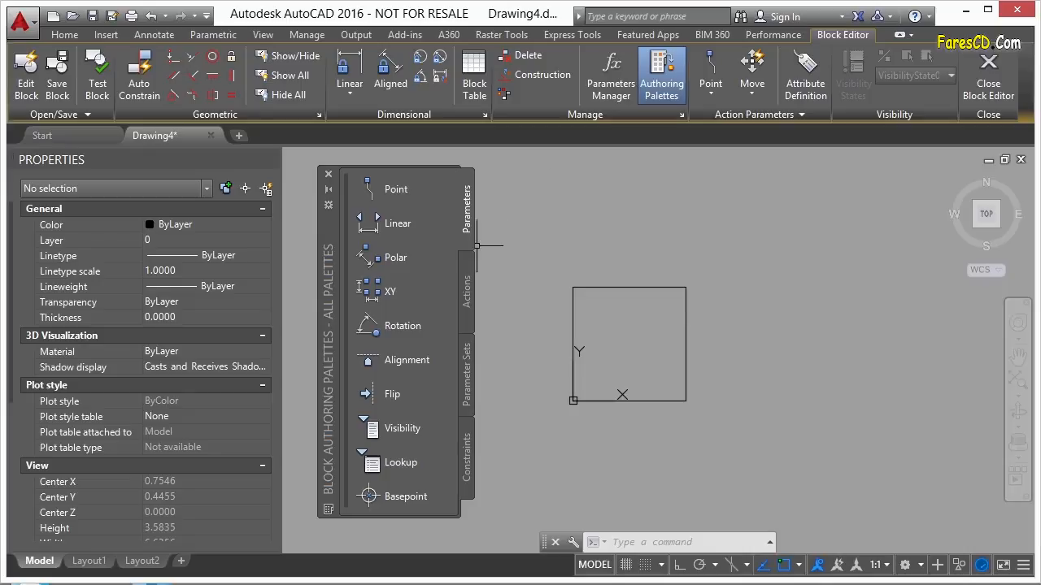
Compare the available parameter types with the matching action types for dynamic blocks
click(467, 289)
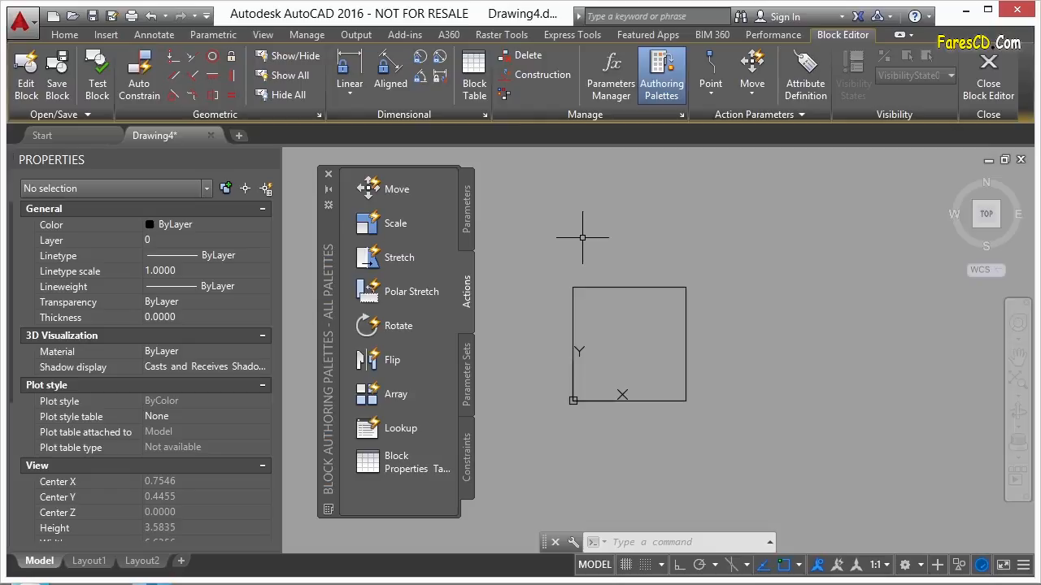
click(467, 210)
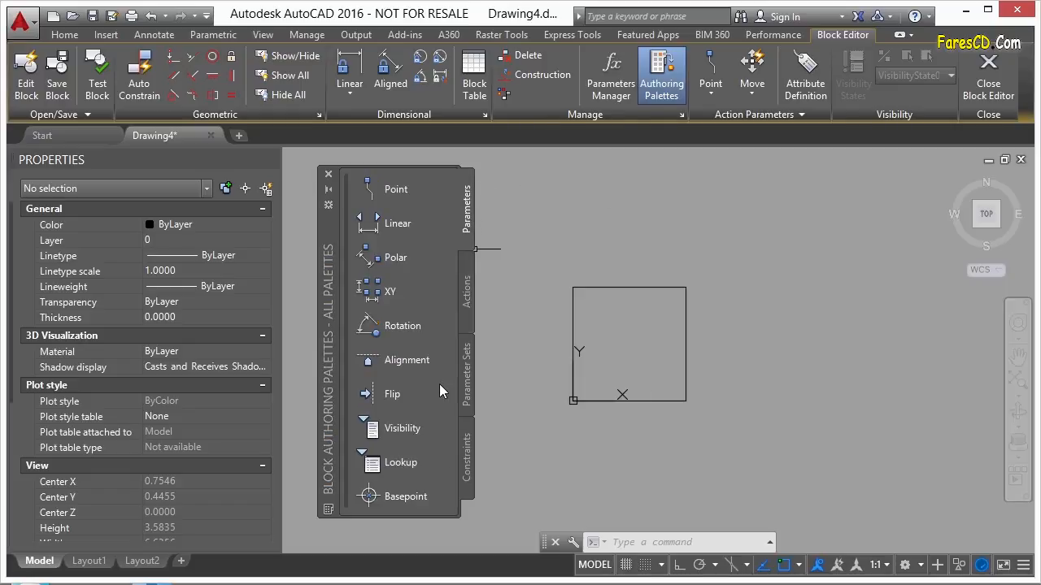
click(466, 293)
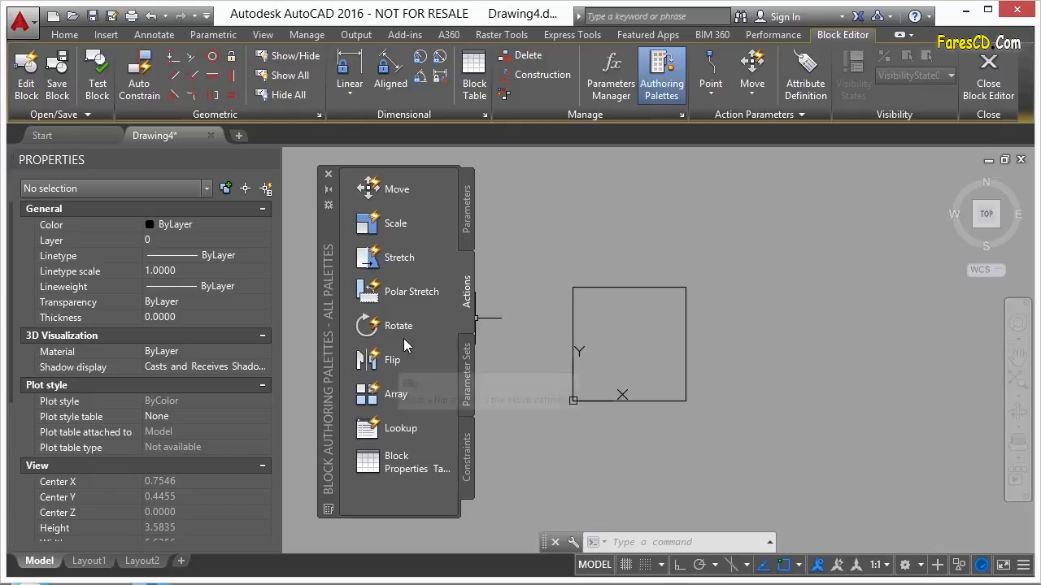
click(467, 210)
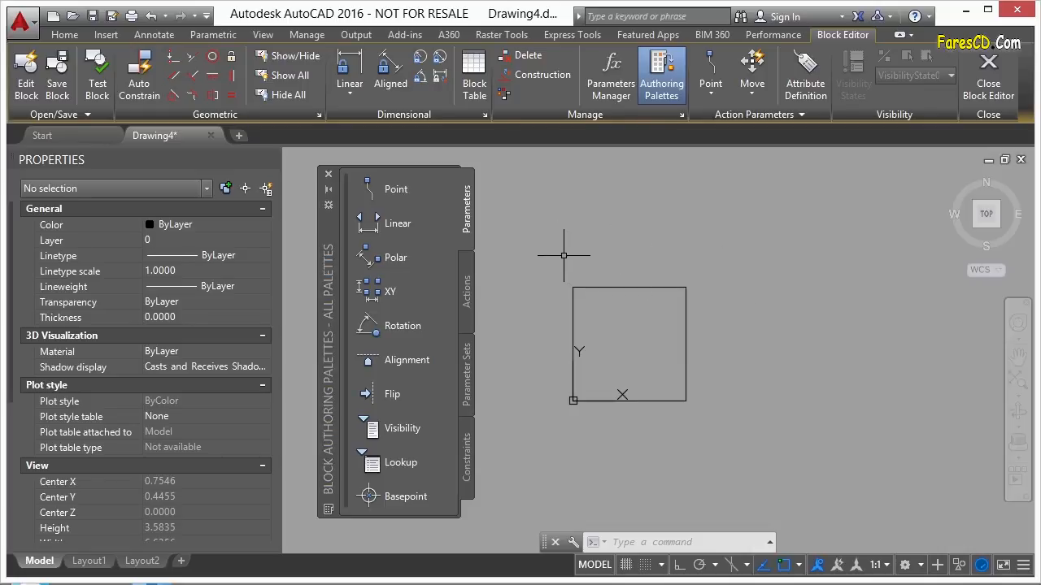
click(470, 282)
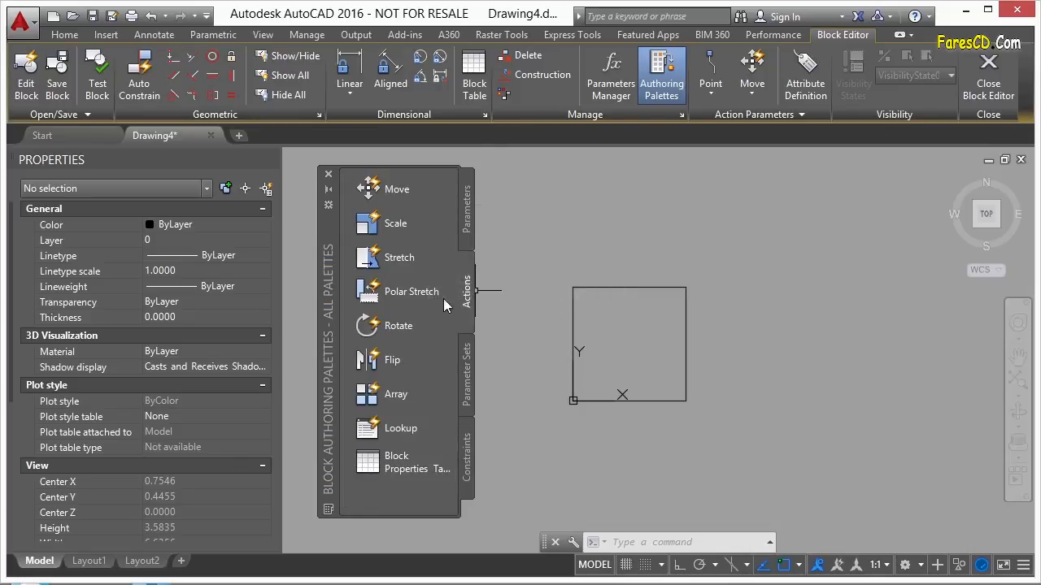
Add a linear parameter from the square's upper-left corner to its upper-right corner, placing the label above the top edge
click(466, 217)
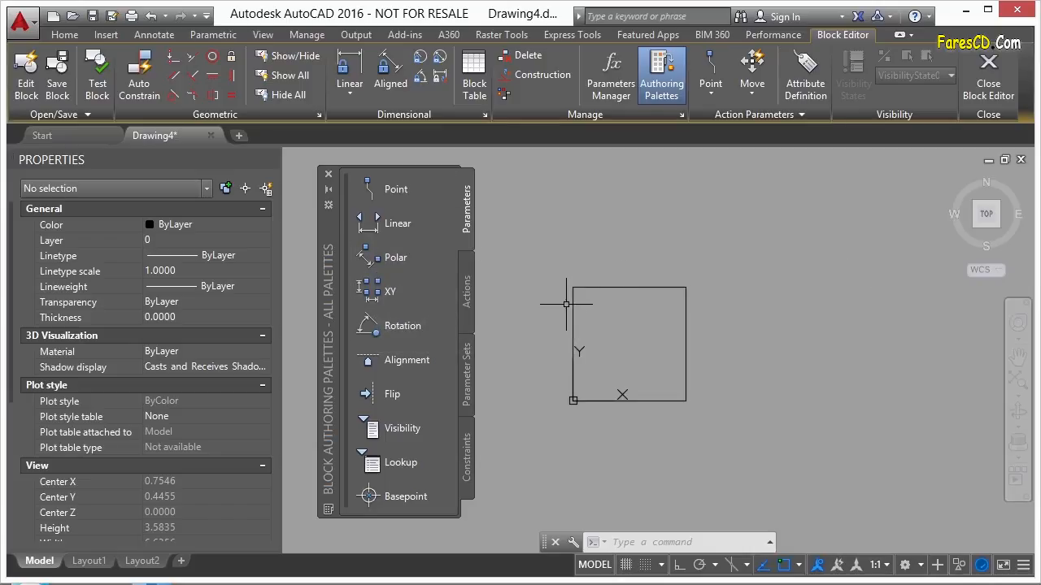
click(376, 231)
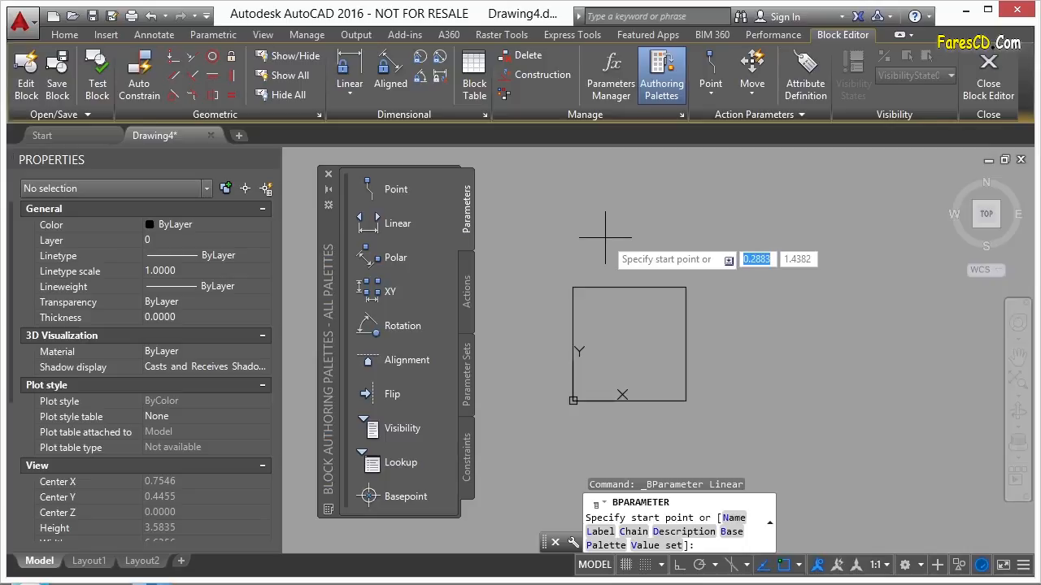
click(573, 288)
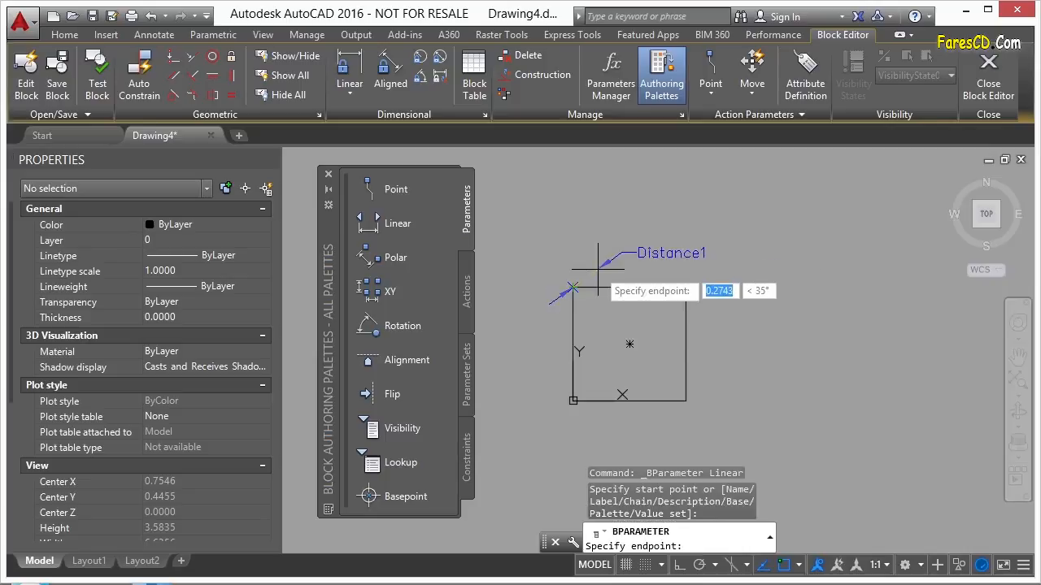
click(686, 287)
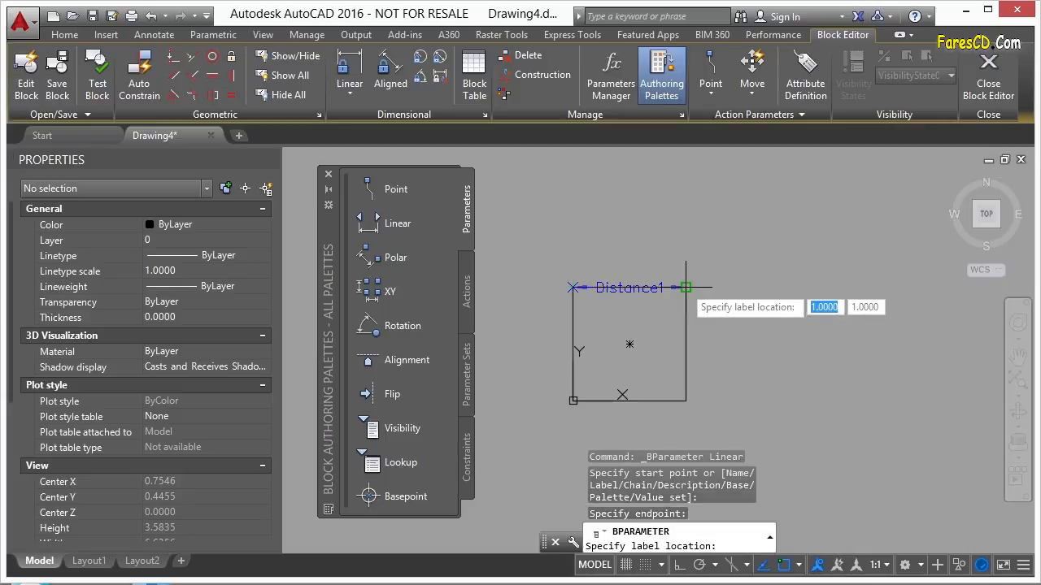
click(615, 240)
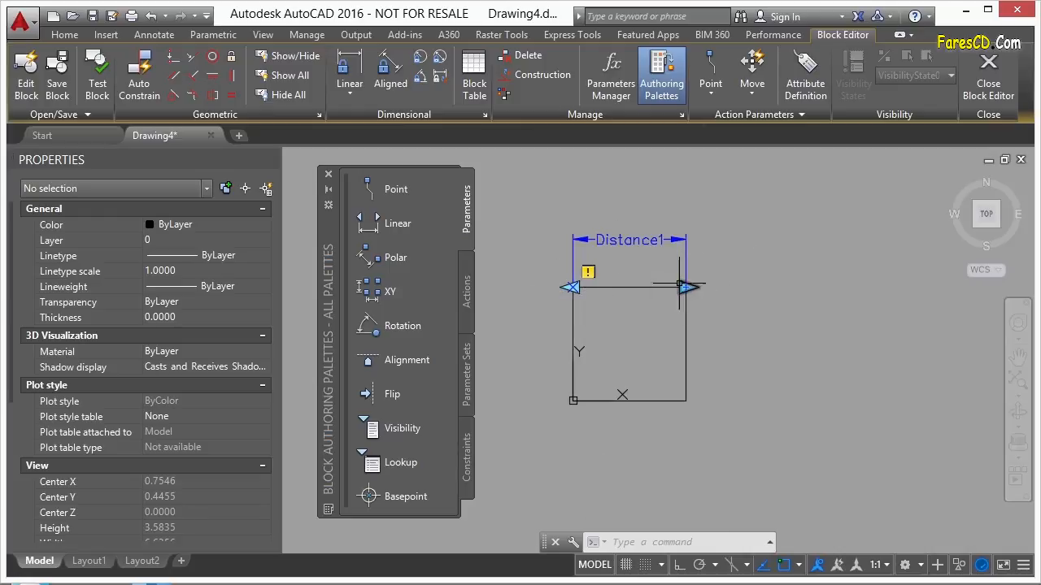
scroll(687, 288, up, 2)
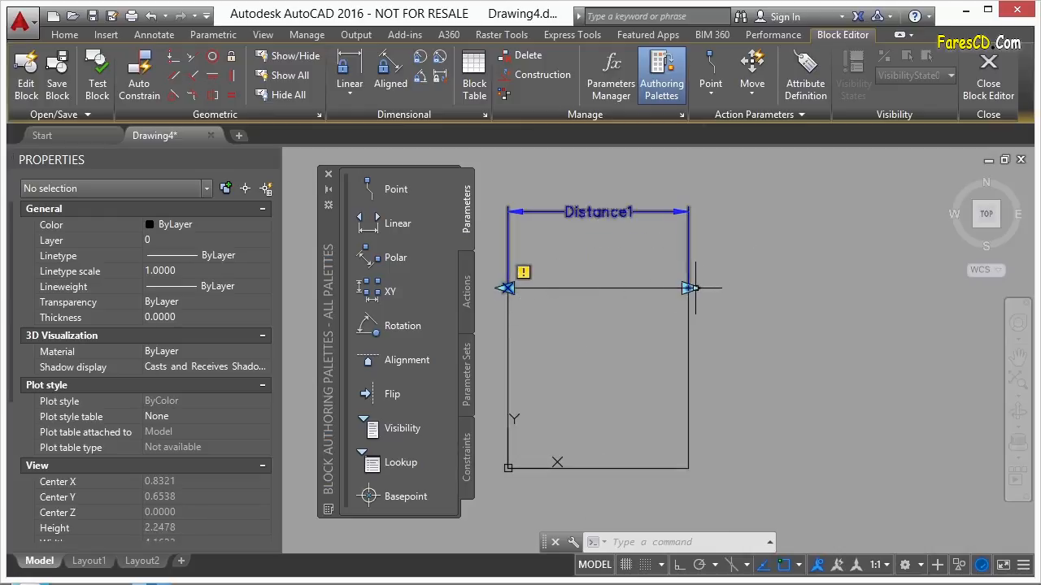
scroll(639, 279, down, 2)
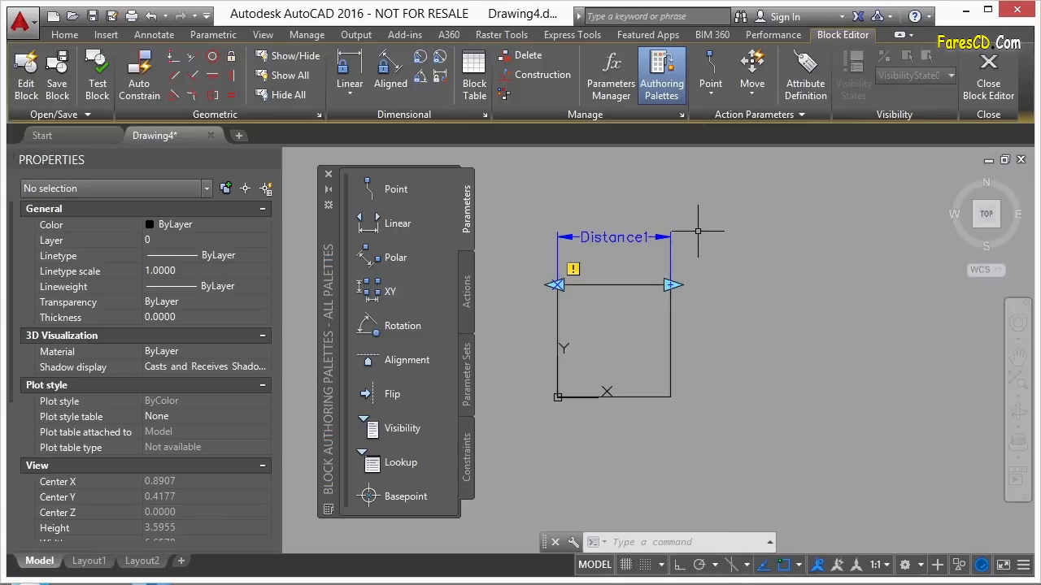
click(574, 273)
click(582, 277)
Add a stretch action to the linear parameter's upper-right point, framing the square's right side and including the square and parameter as stretched objects
click(469, 291)
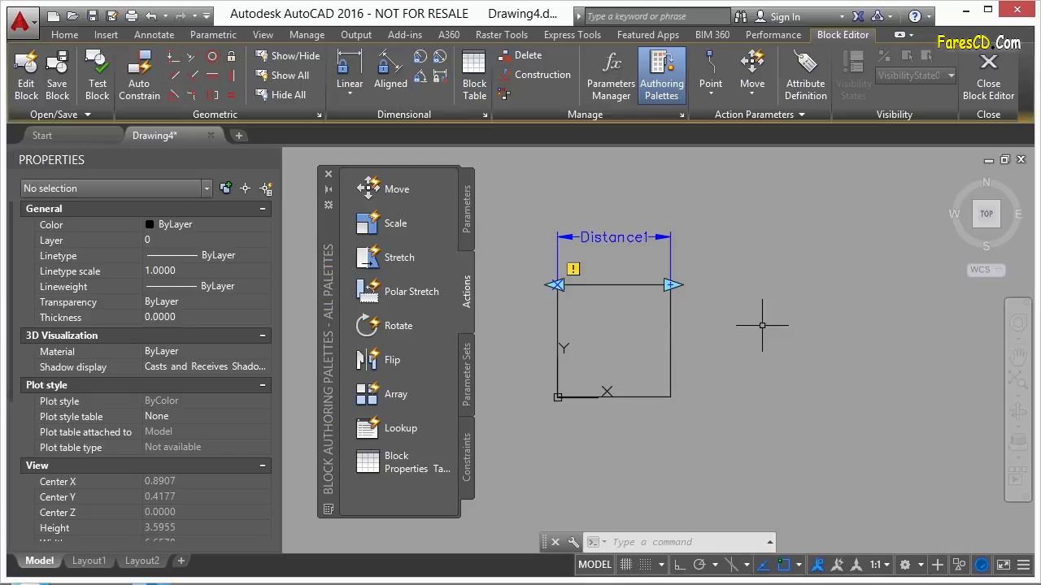
click(380, 256)
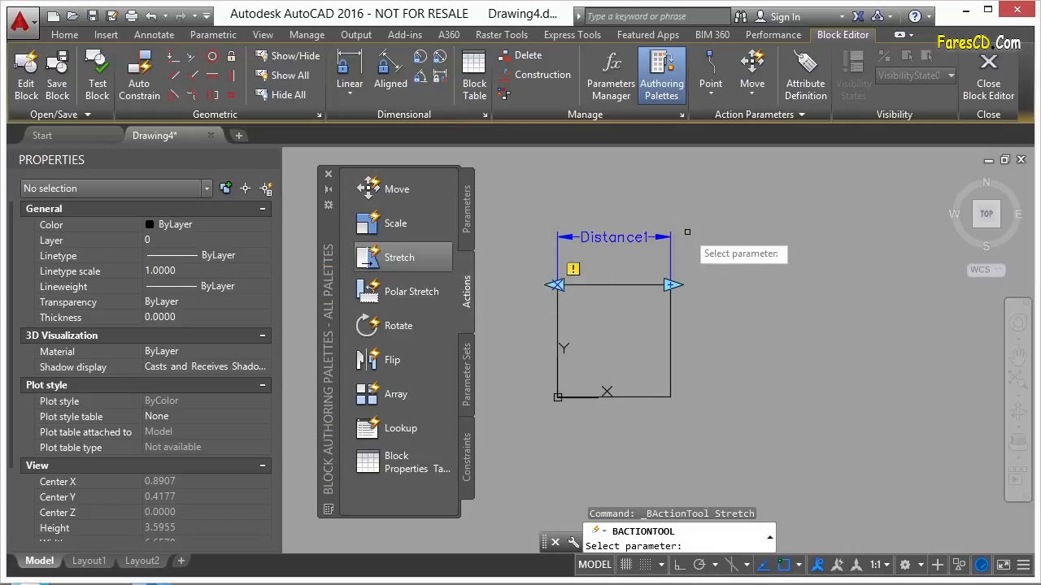
click(669, 252)
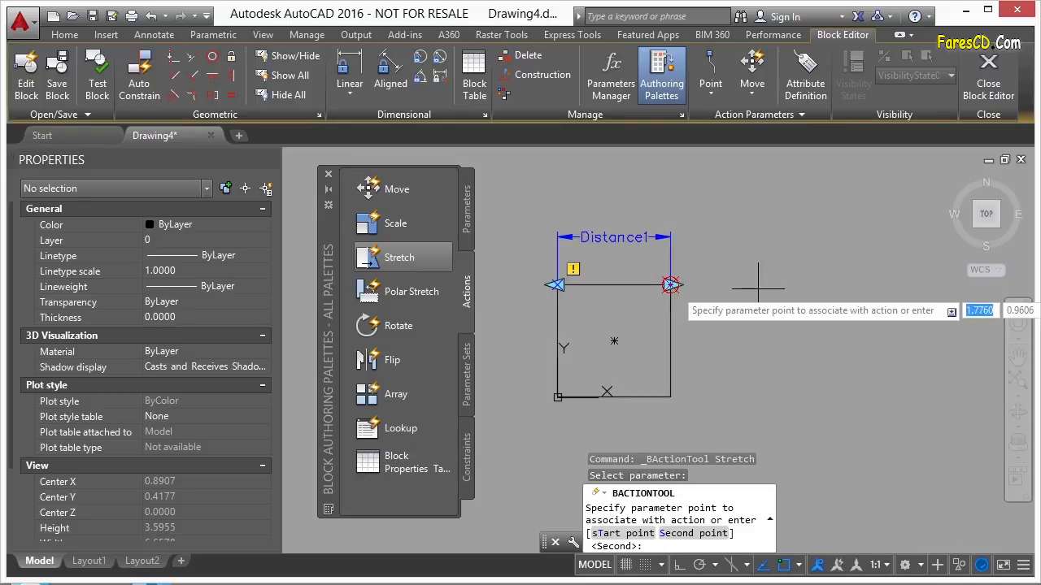
click(670, 284)
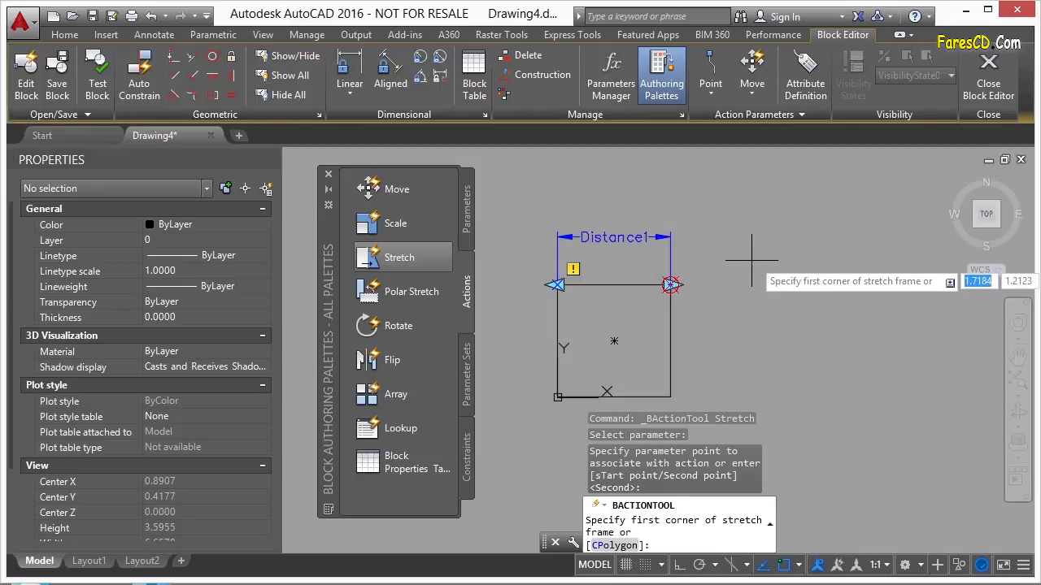
click(778, 210)
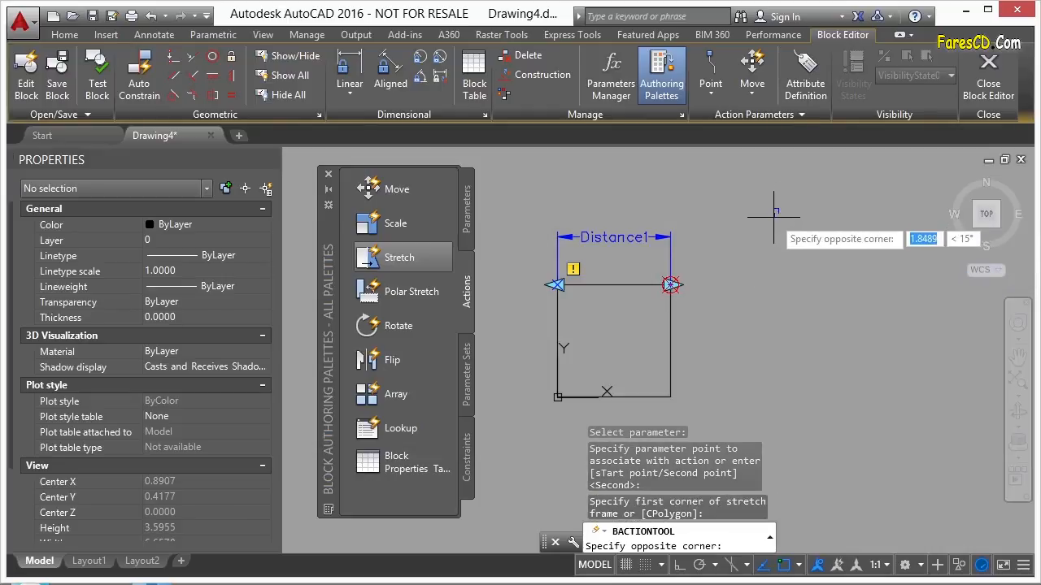
click(650, 409)
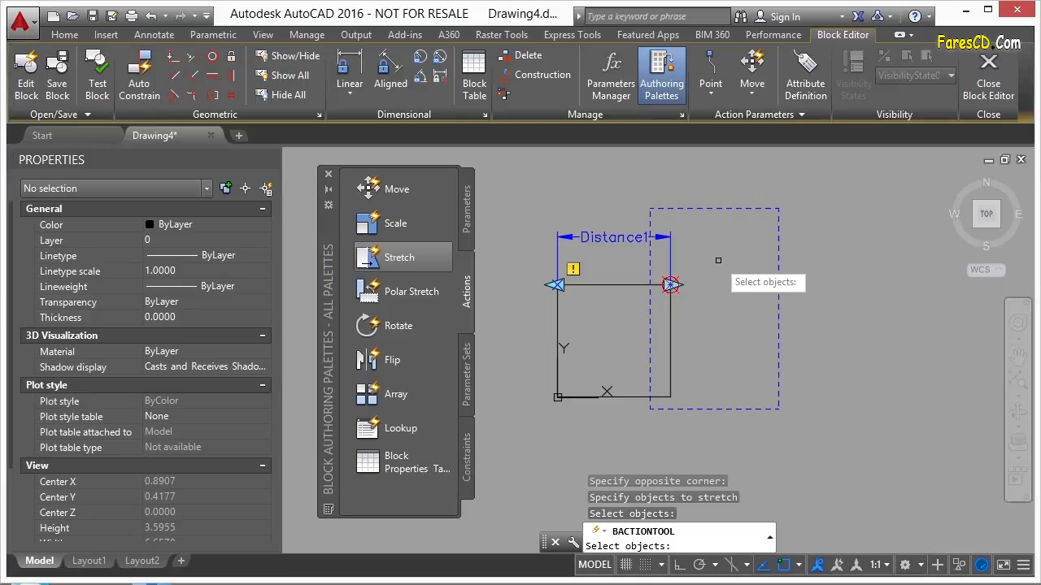
click(746, 217)
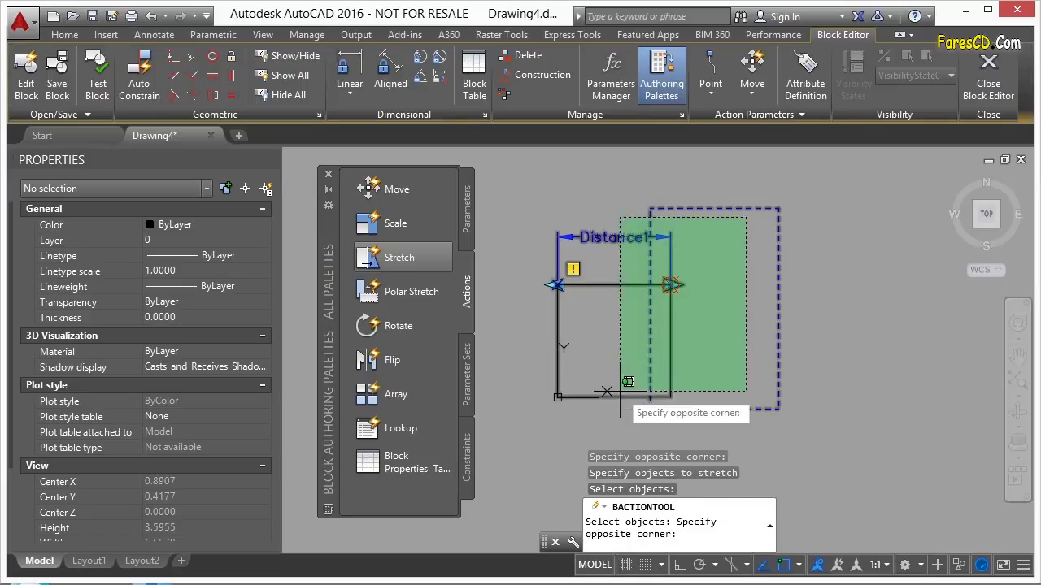
click(627, 423)
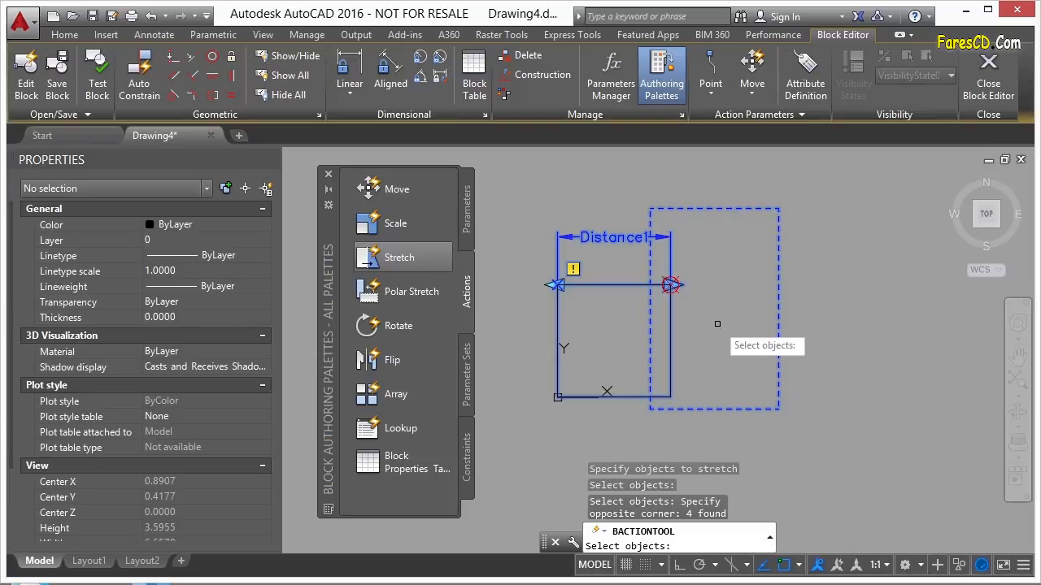
key(Return)
scroll(688, 257, up, 2)
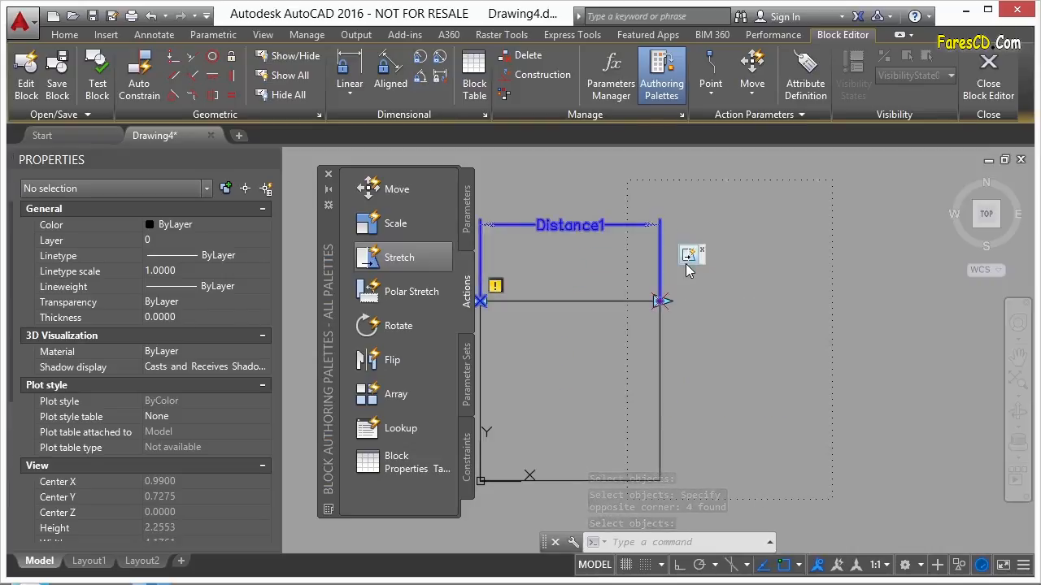
scroll(775, 284, down, 2)
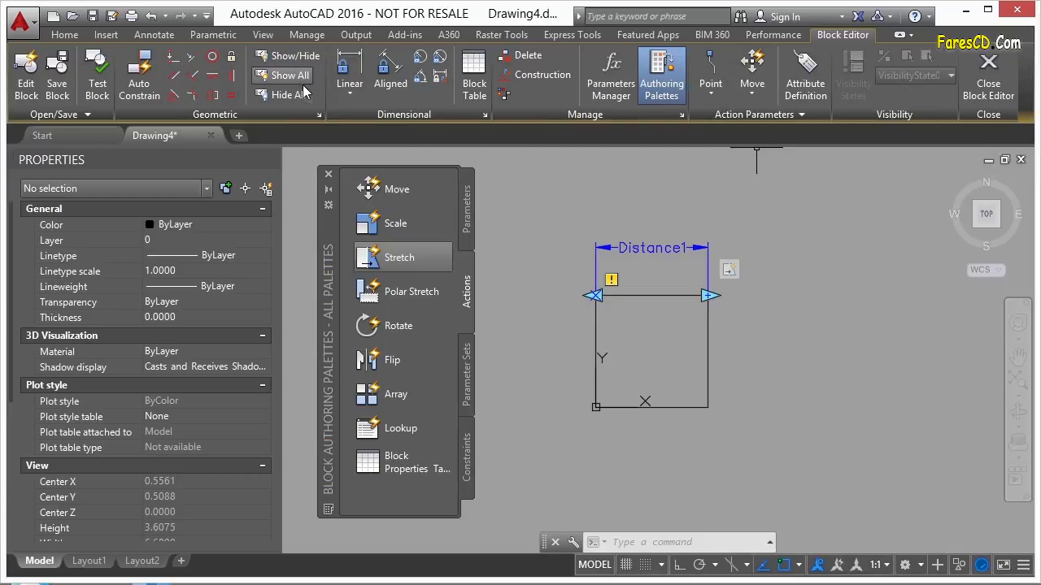
Test the block in a test window by stretching its width several times with the grip at the upper-right corner
click(101, 83)
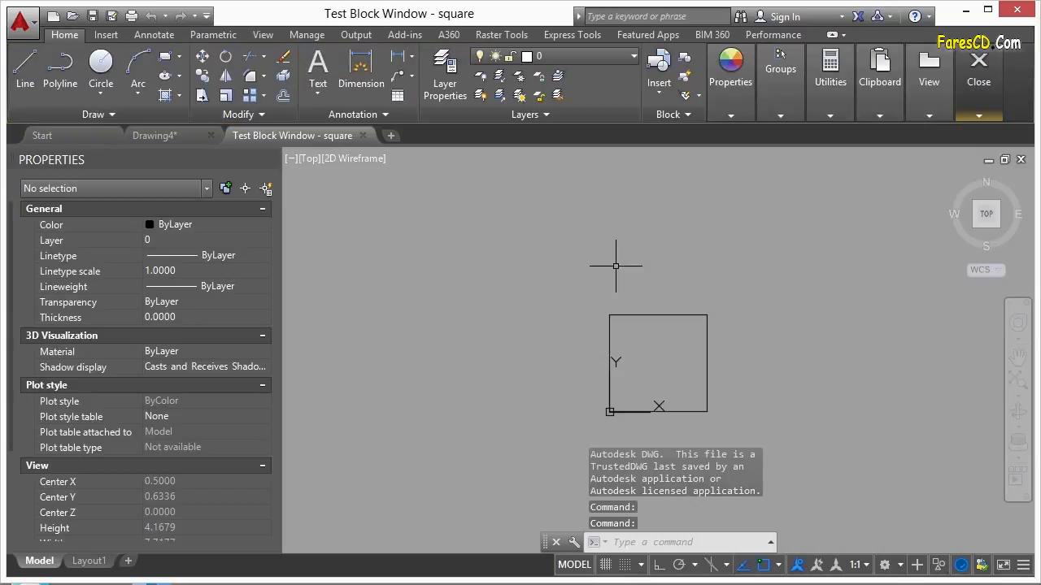
scroll(522, 237, down, 2)
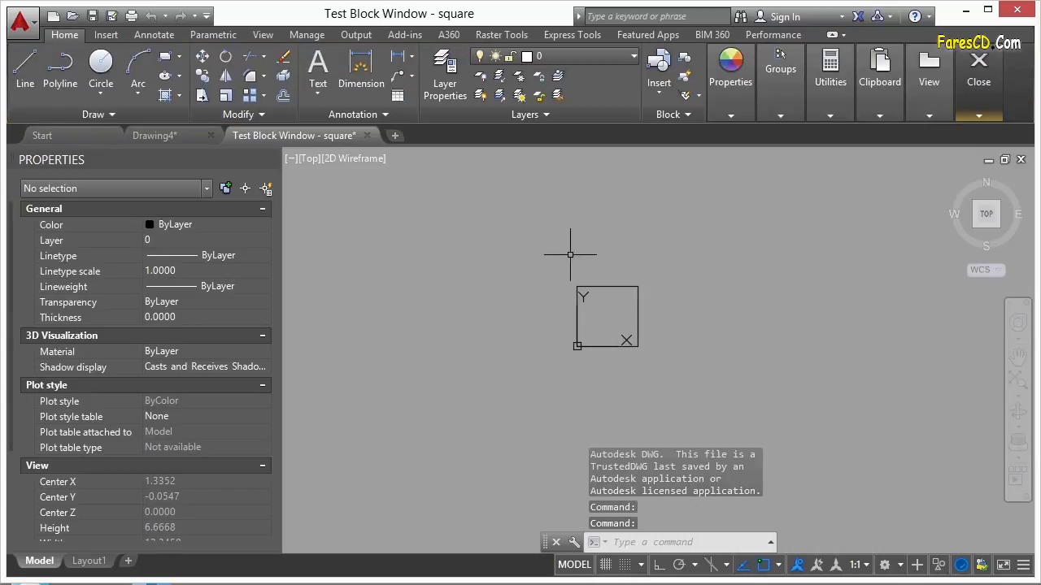
click(606, 286)
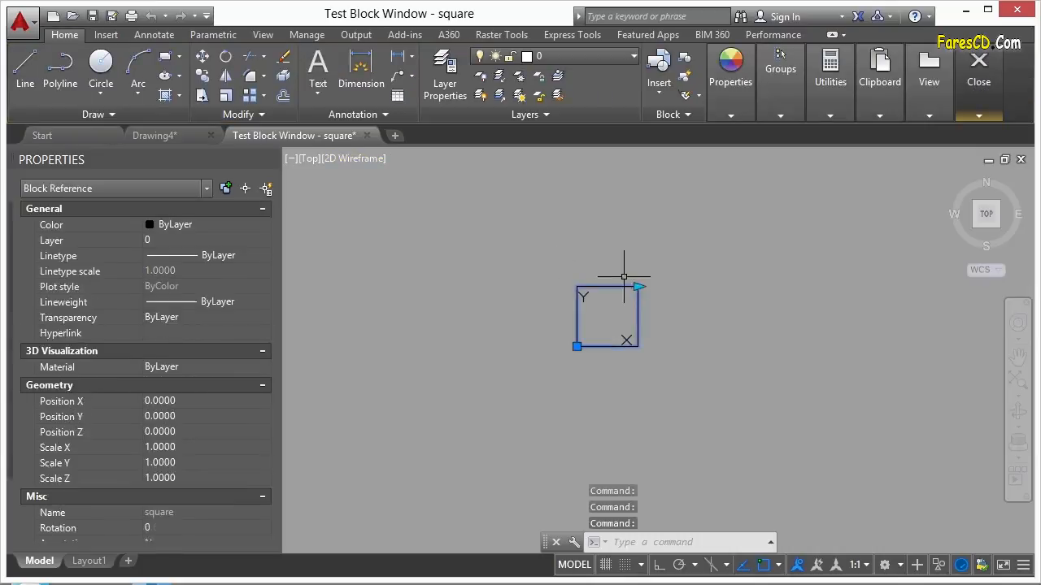
scroll(640, 290, up, 2)
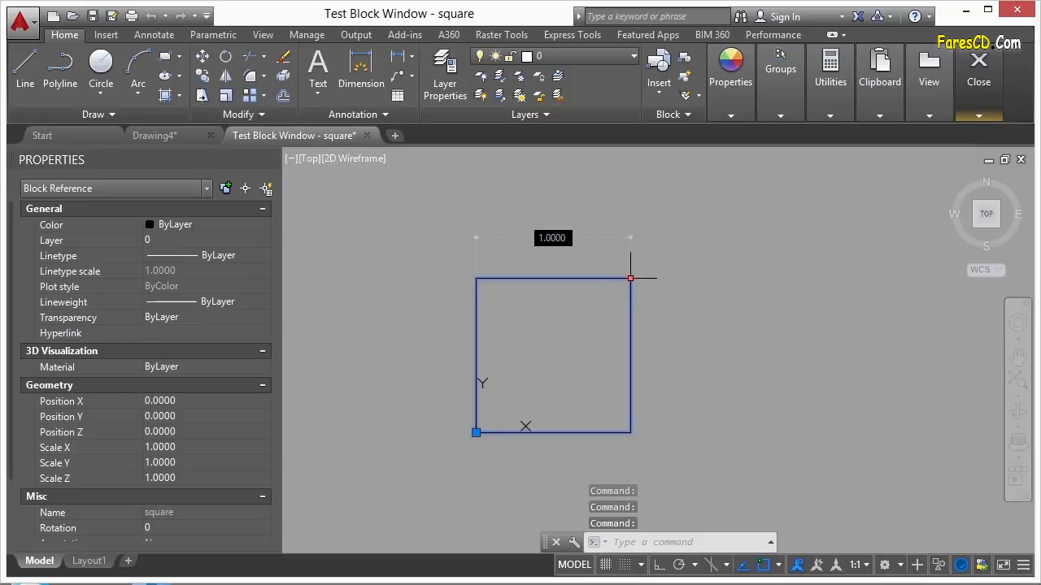
click(629, 278)
scroll(628, 278, down, 2)
click(789, 279)
click(790, 279)
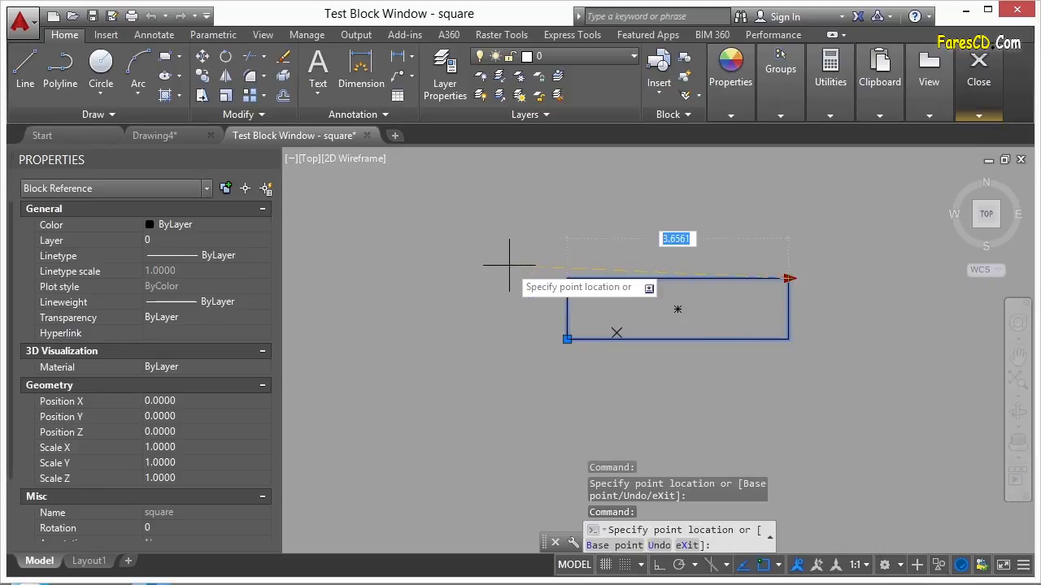
click(682, 283)
drag(798, 278, 898, 278)
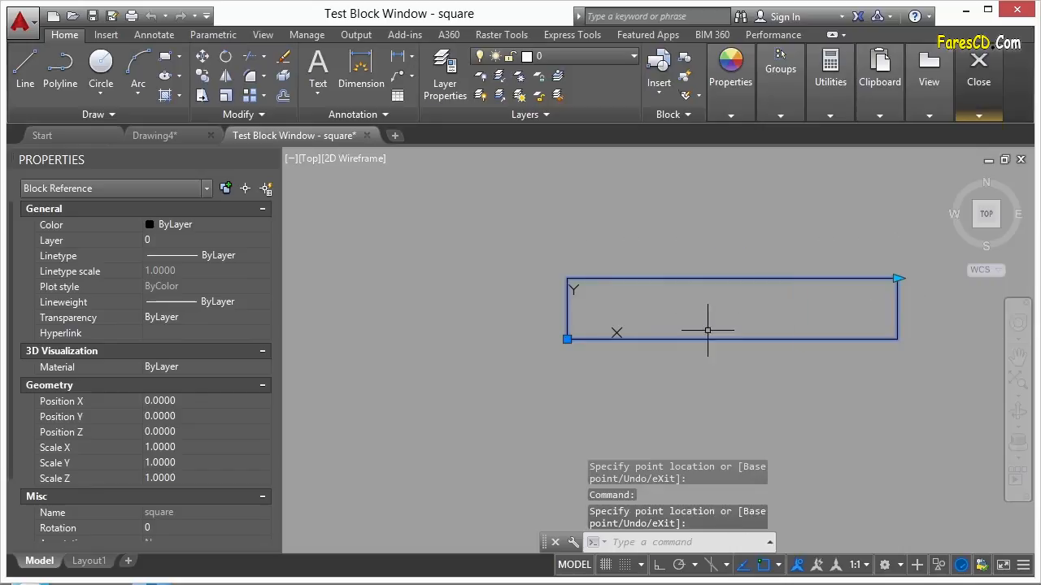
Leave the block test and close the Block Editor, saving the changes to square
click(979, 117)
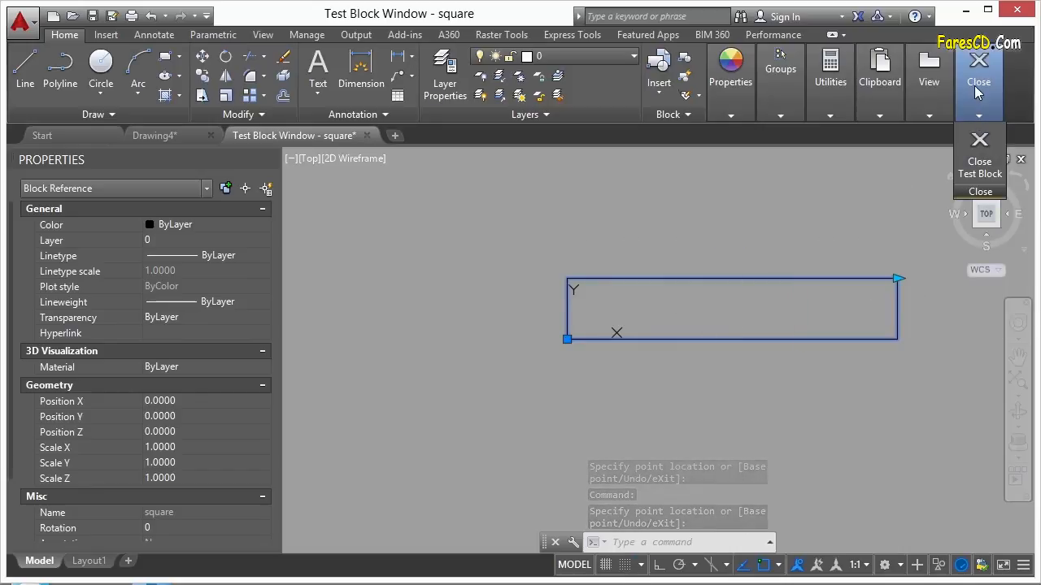
click(982, 140)
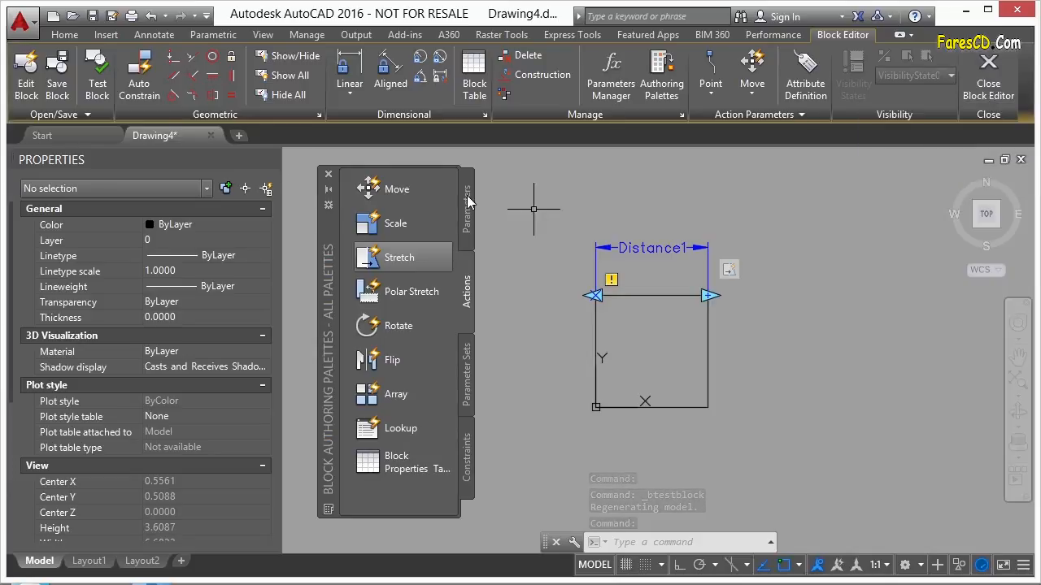
click(983, 79)
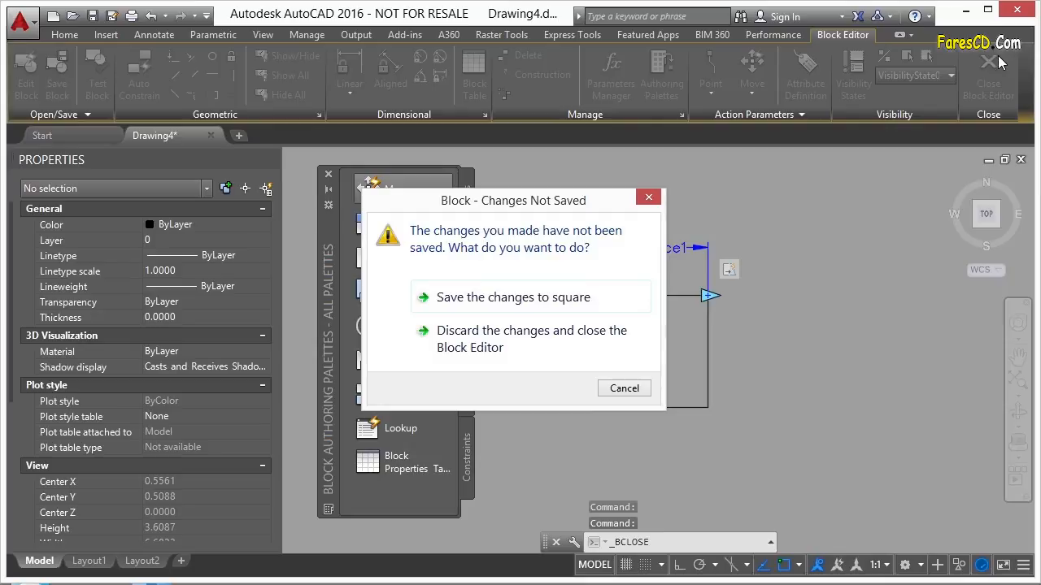
click(506, 300)
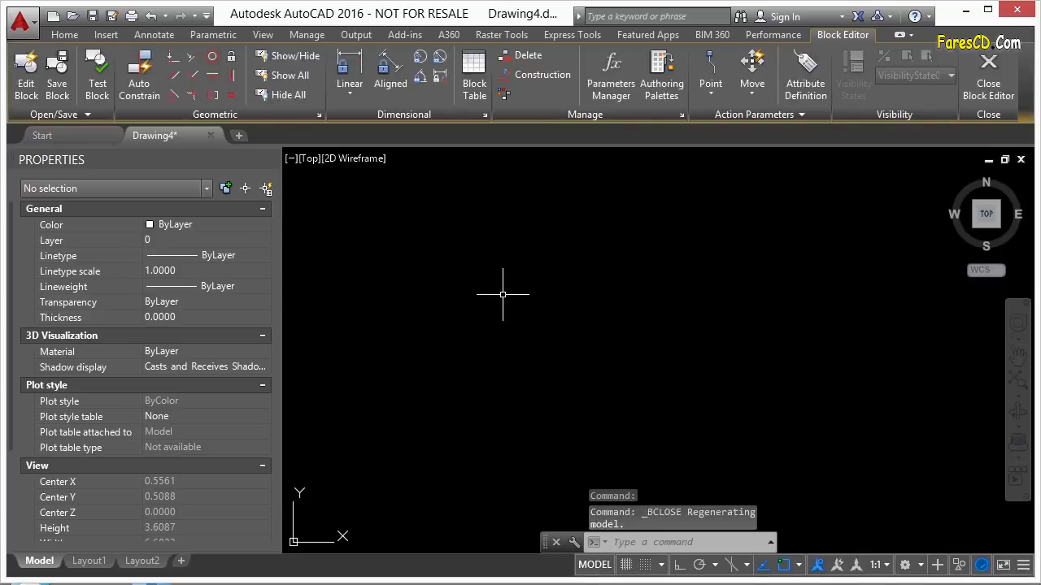
Insert the square block into the drawing at scale 1 and rotation 0, at about 23.22, 14.08
text(insert)
key(Return)
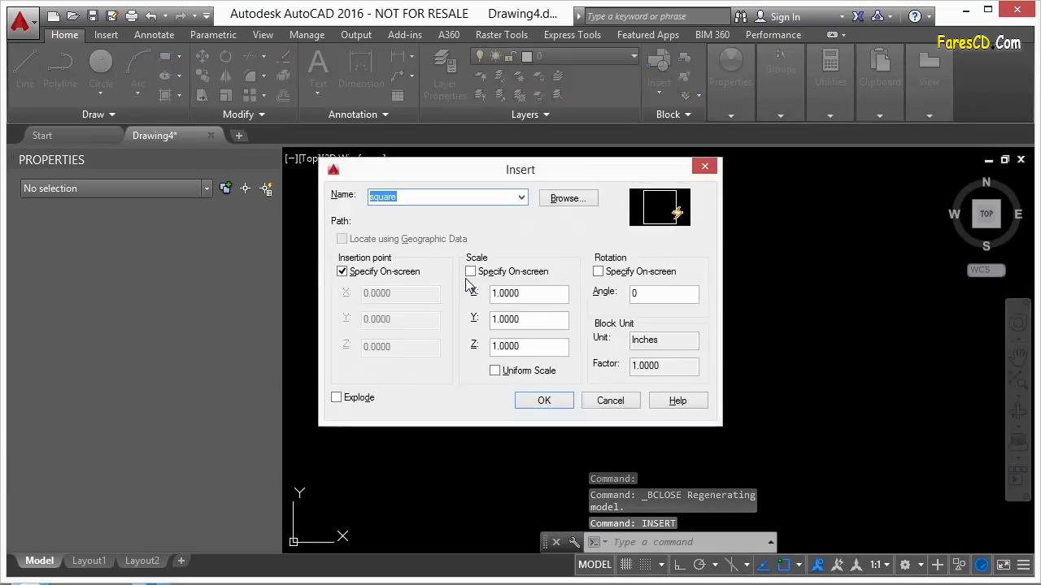
click(520, 198)
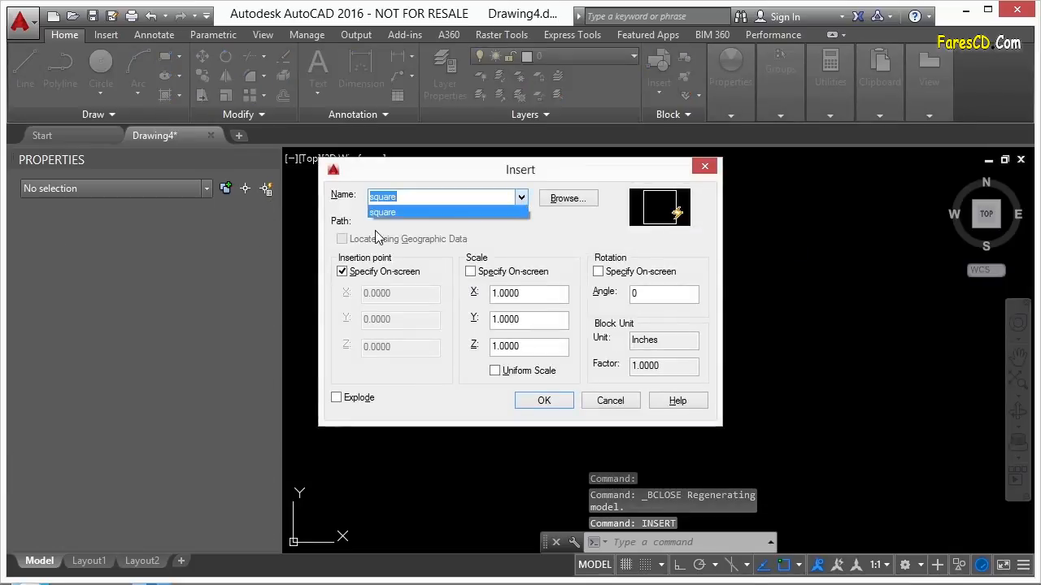
click(392, 208)
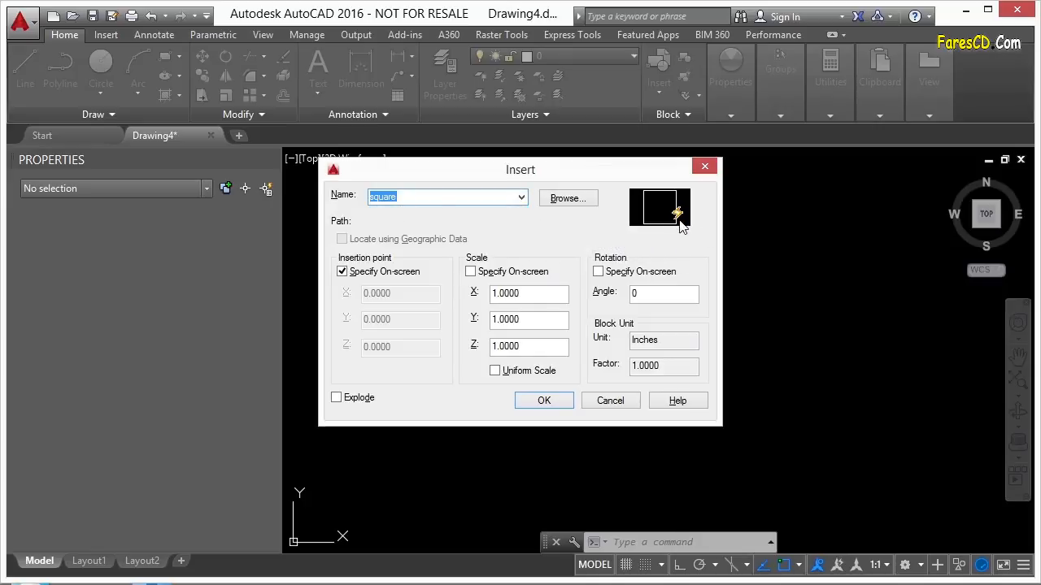
click(547, 402)
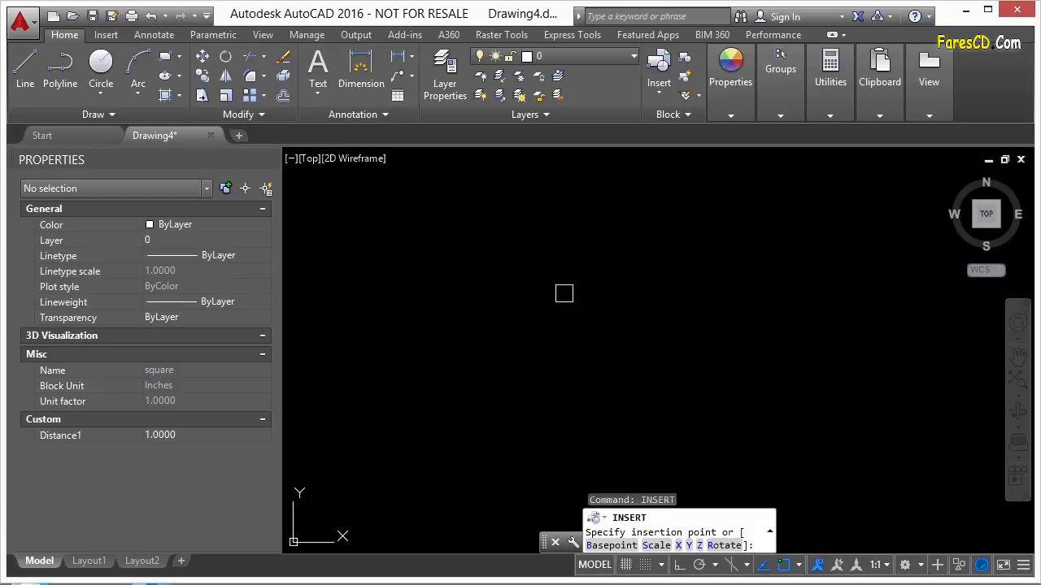
click(563, 288)
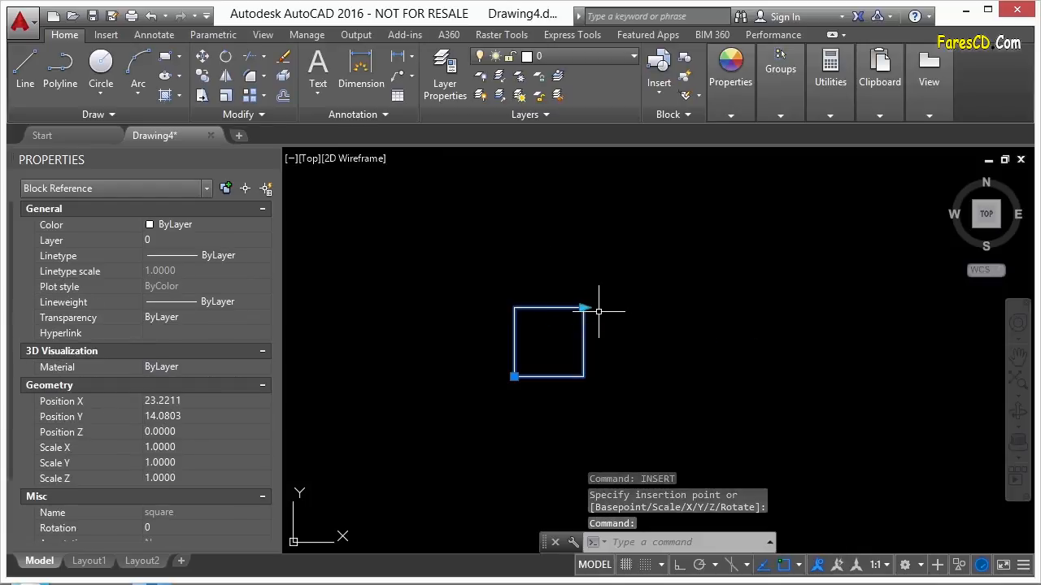
Try stretching the inserted block wider and narrower freehand with its width grip
click(586, 307)
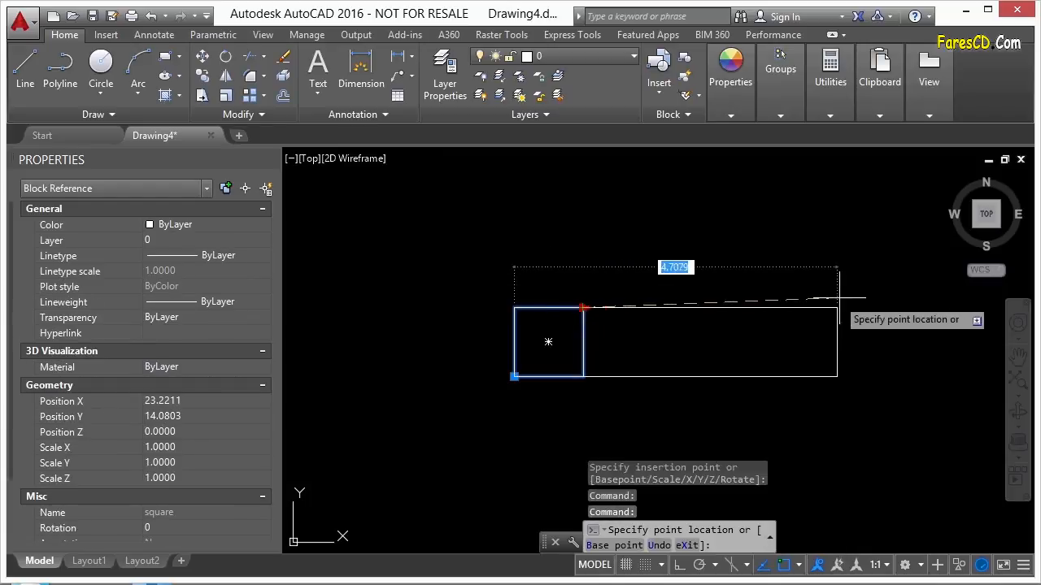
scroll(477, 291, down, 2)
click(735, 301)
click(568, 296)
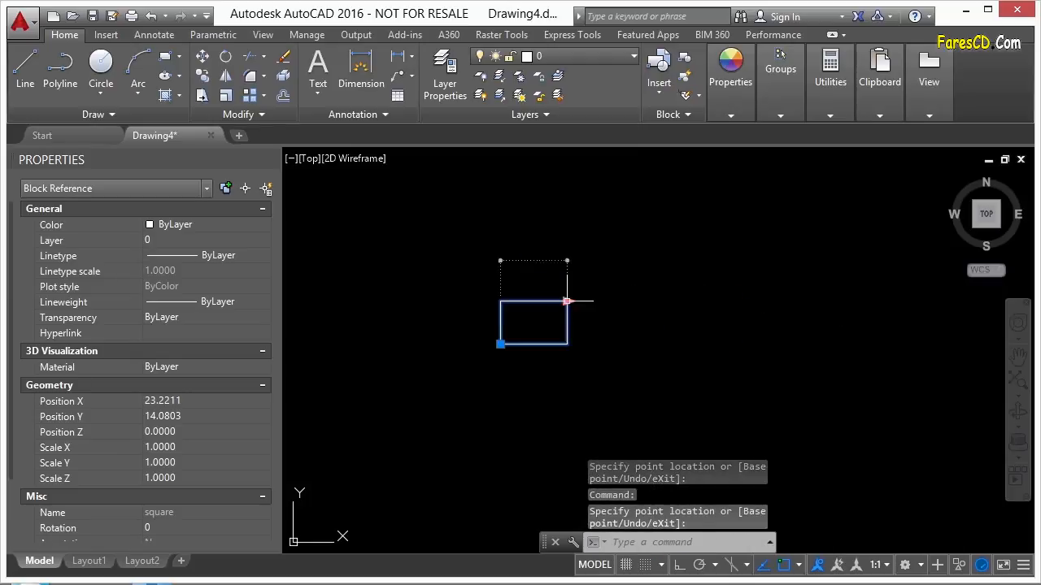
Set the inserted block's width to exactly 3.14159 using its stretch grip
click(567, 301)
scroll(597, 278, up, 2)
text(3.14159)
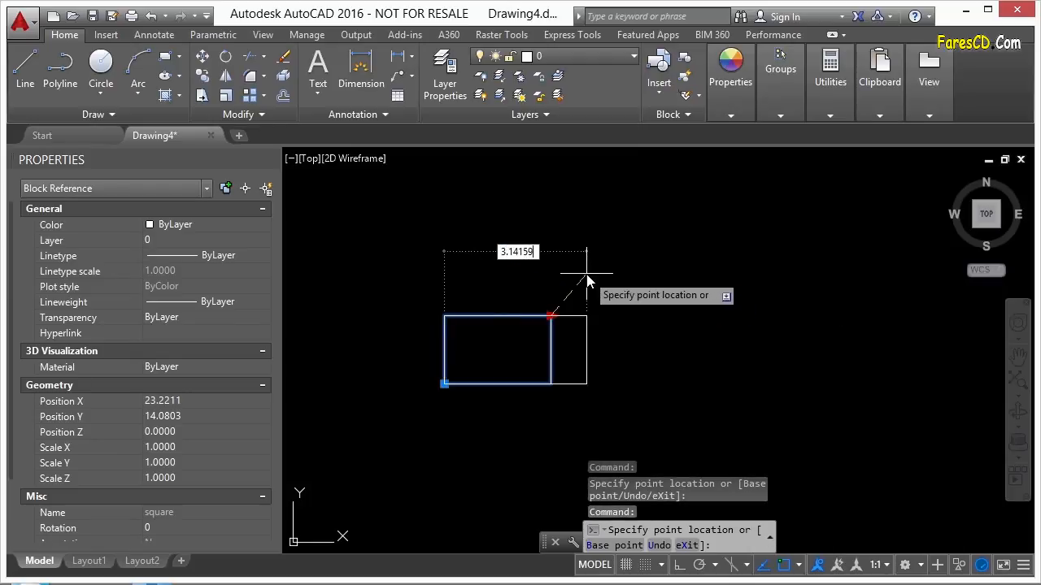
key(Return)
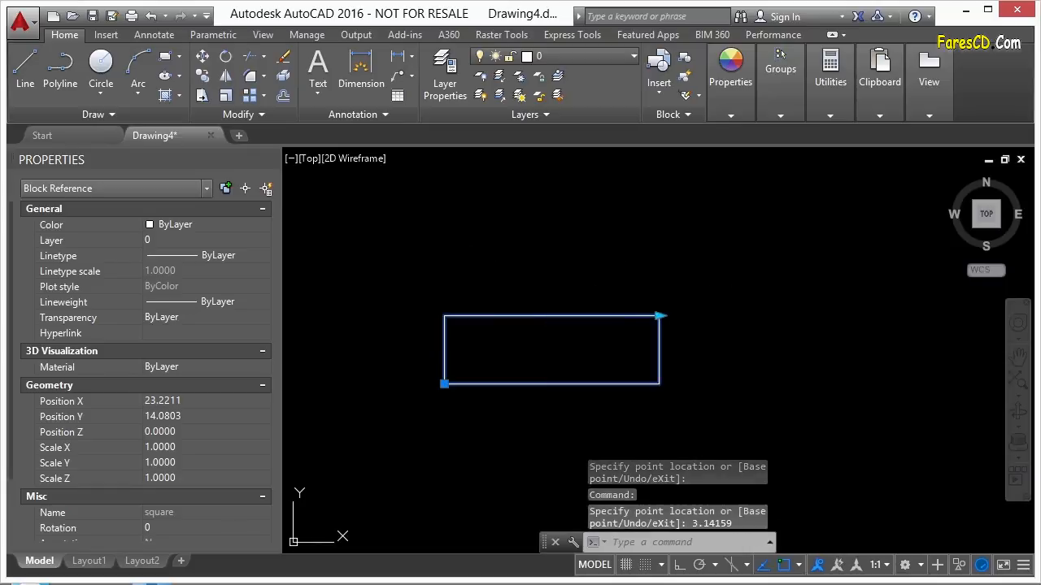
key(Escape)
Copy the stretched block three times: to its upper left, its upper right and its right
scroll(667, 300, down, 2)
text(co)
key(Return)
click(626, 290)
click(597, 323)
key(Return)
click(583, 328)
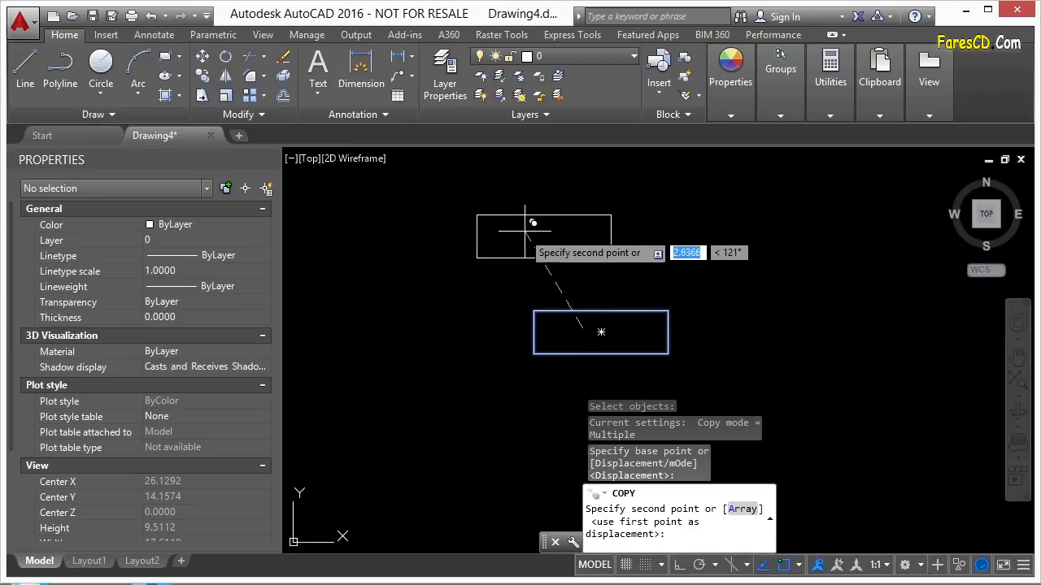
click(522, 229)
click(782, 222)
click(825, 335)
key(Return)
Shorten the upper-left copy with its width grip until it is nearly square
click(604, 218)
click(609, 215)
key(Escape)
Rotate the upper-right copy by about 44 degrees around a point inside its left end
text(ro)
key(Return)
click(755, 229)
click(704, 273)
key(Return)
click(766, 223)
click(806, 184)
middle_drag(818, 190, 695, 279)
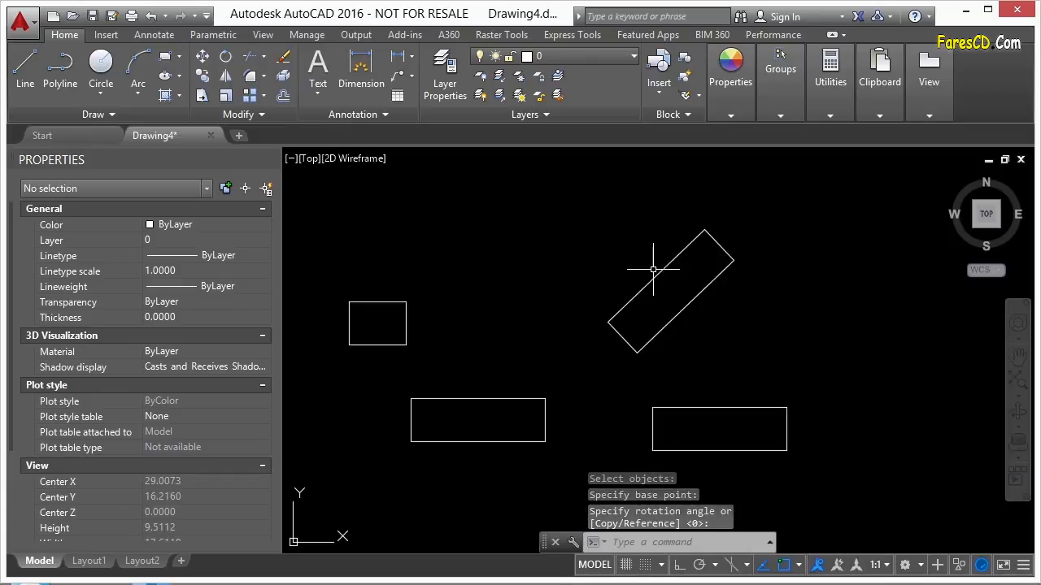
Shrink the rotated copy to a square and stretch it along its own axis to about 5.5 long
click(653, 269)
click(647, 292)
click(704, 229)
click(639, 290)
click(639, 290)
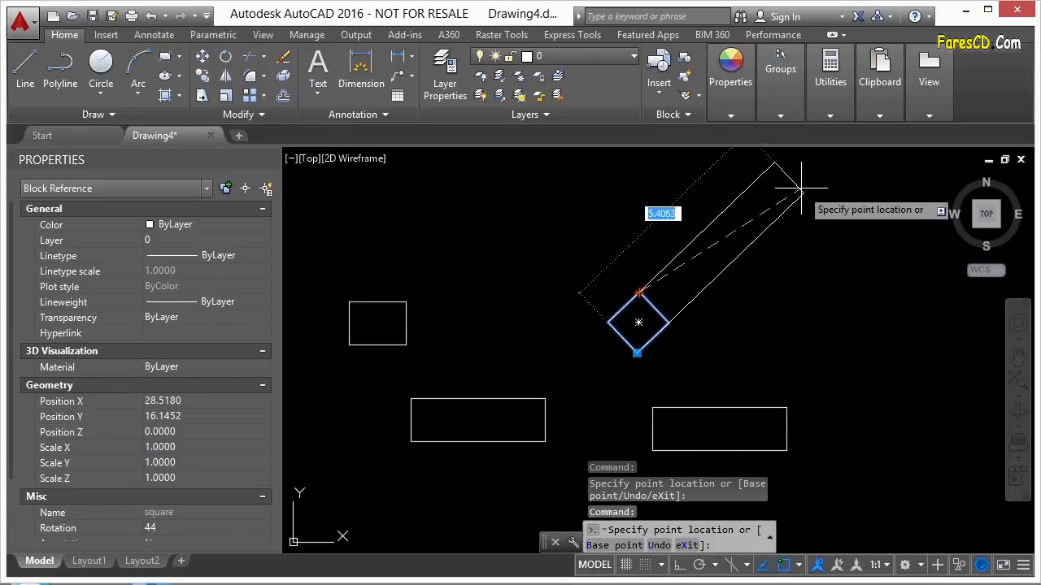
click(800, 177)
scroll(670, 268, down, 2)
key(Escape)
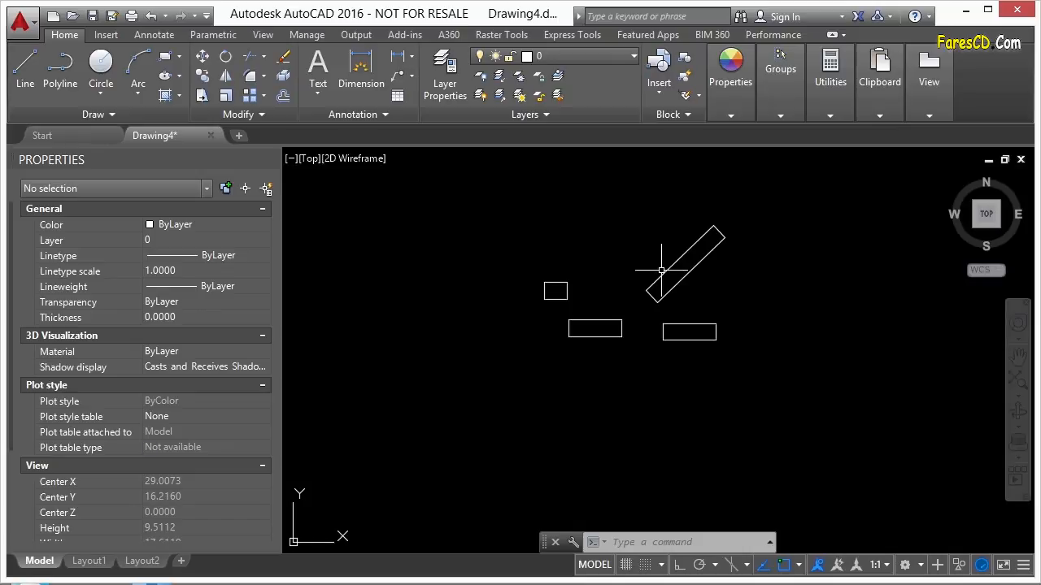
Open the Door - Imperial block definition in the Block Editor and close the tool palettes
key(ctrl+3)
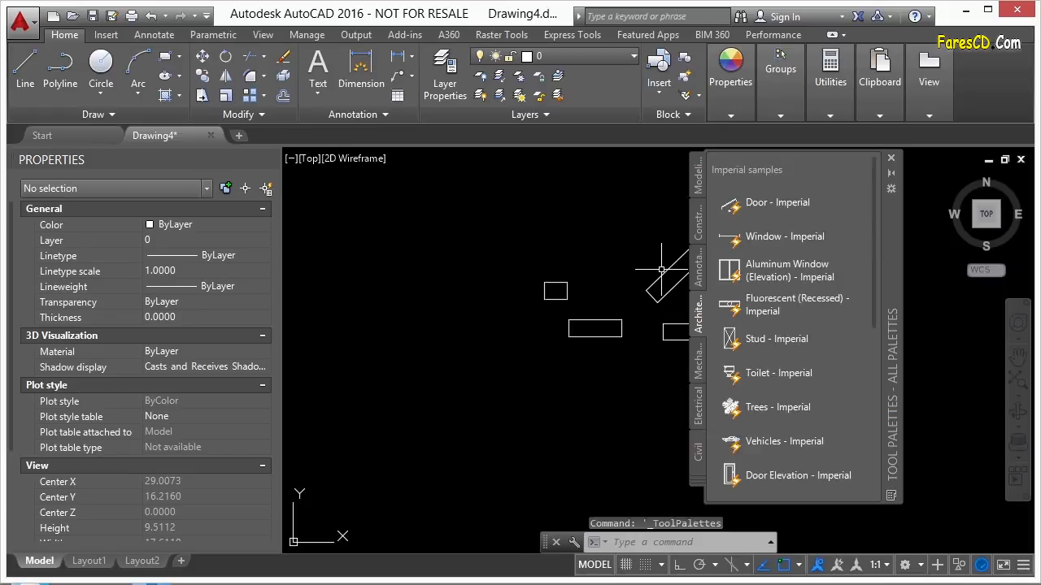
scroll(488, 235, down, 10)
text(be)
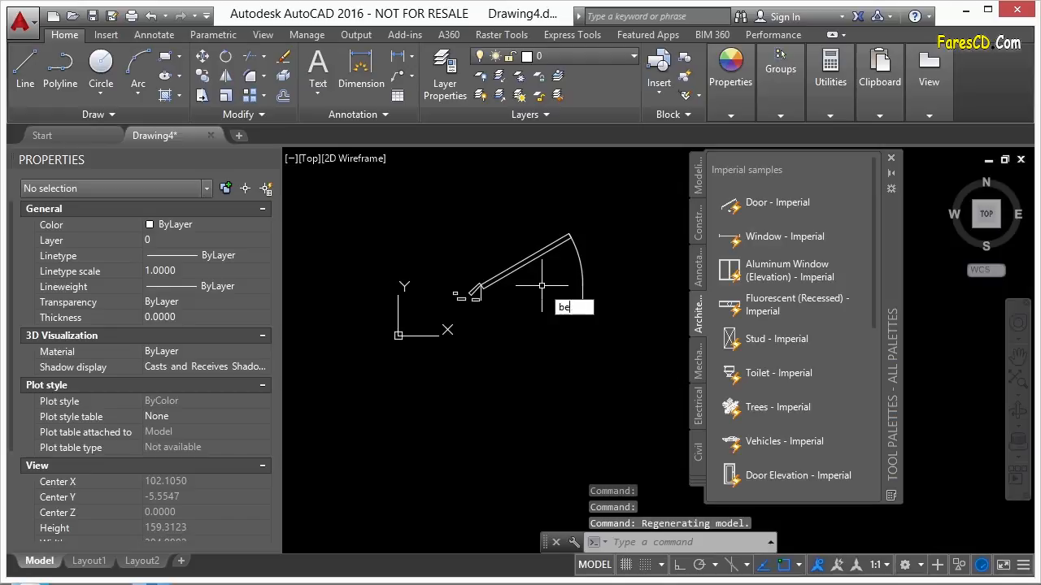
key(Return)
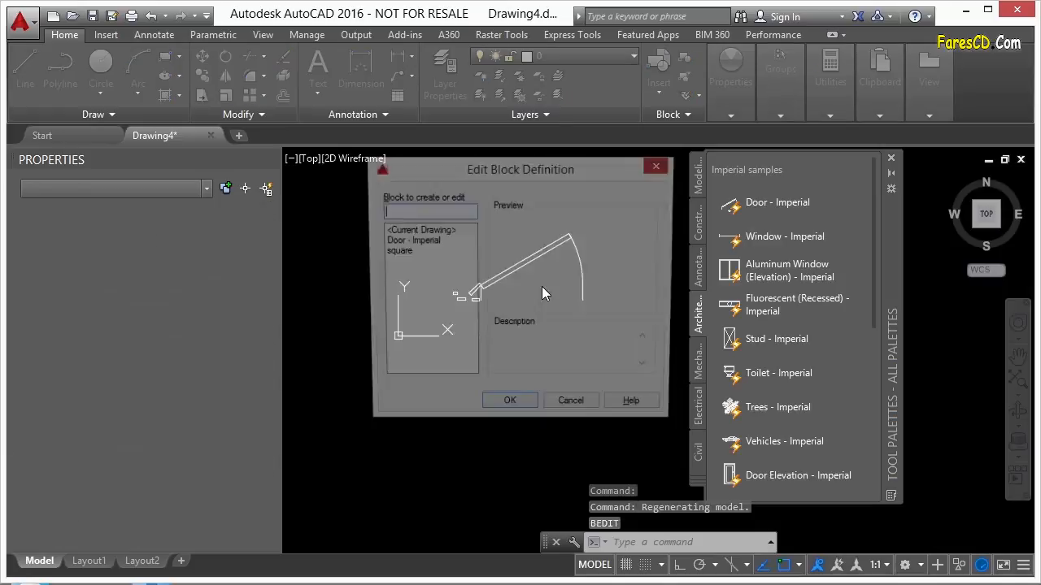
click(422, 242)
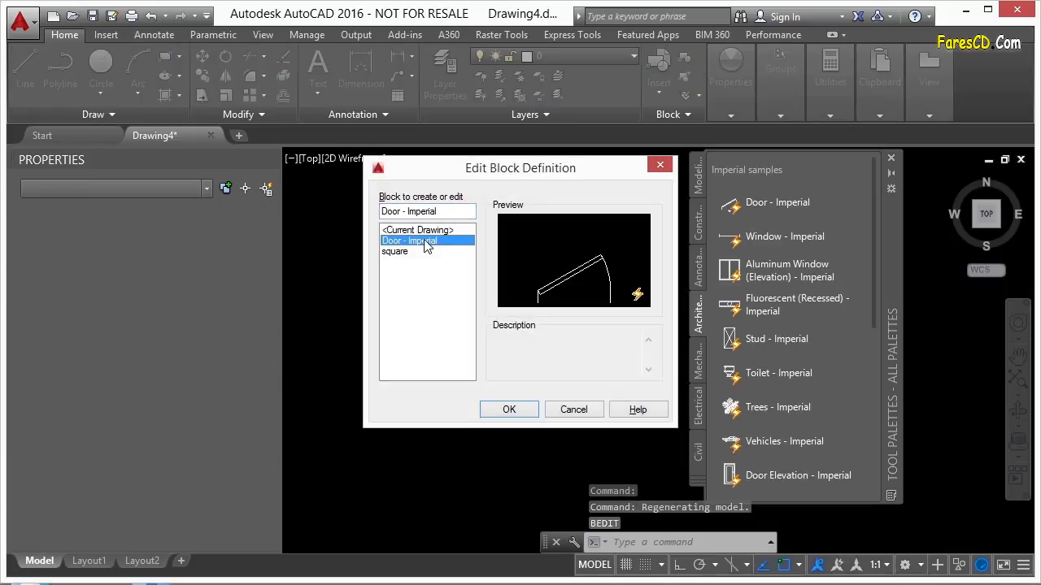
click(509, 409)
click(892, 159)
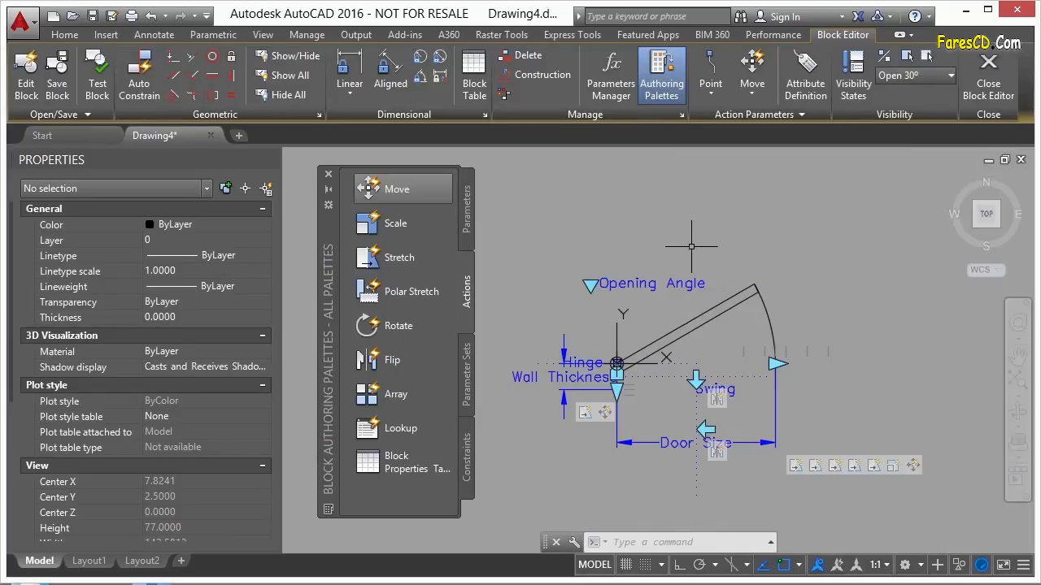
Examine the Door Size linear parameter of the door block, including its distance properties and its grip at the swing arc's end
middle_drag(735, 264, 749, 242)
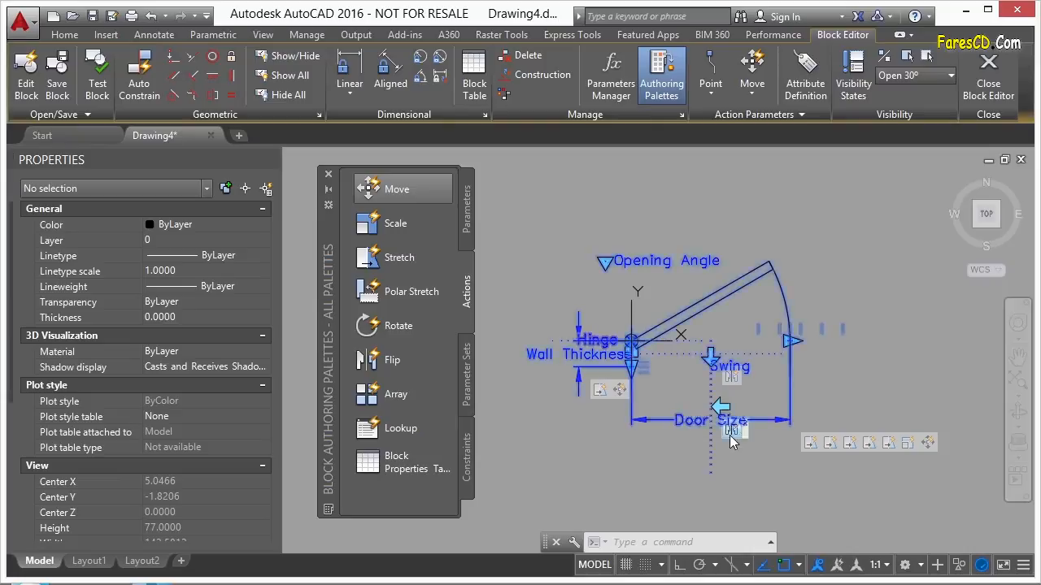
click(685, 420)
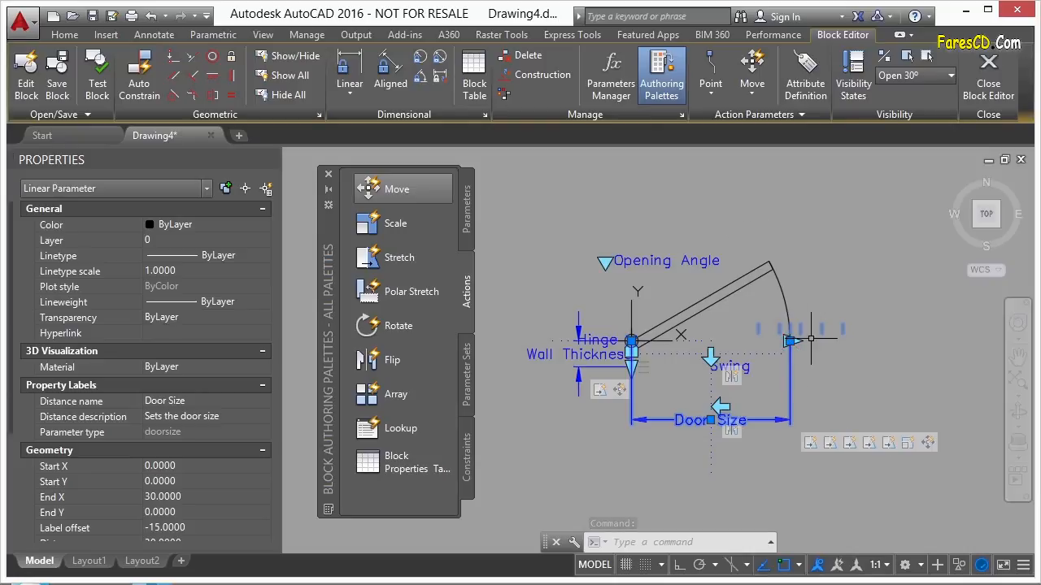
scroll(805, 354, up, 4)
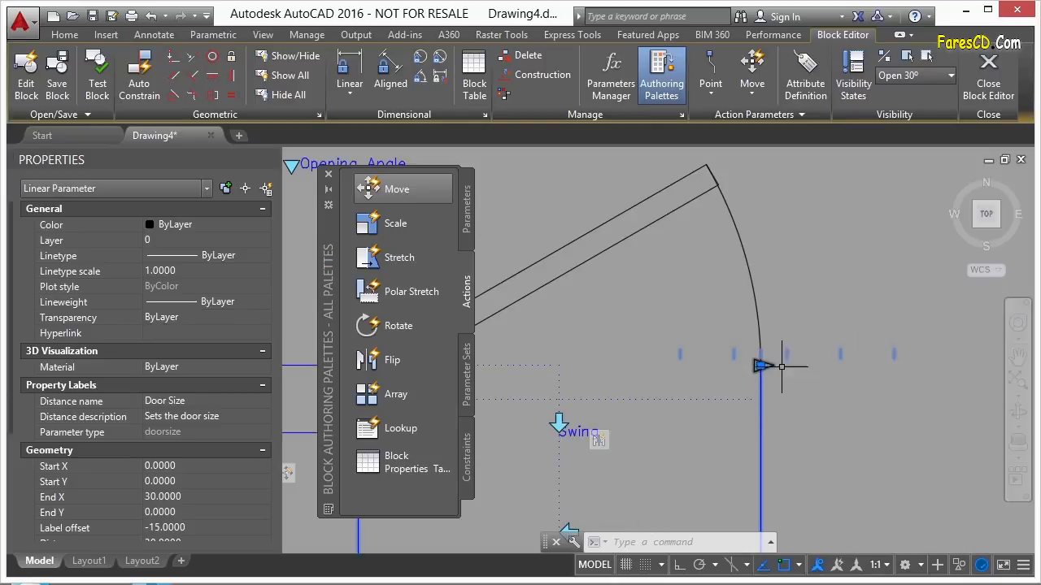
scroll(776, 364, down, 4)
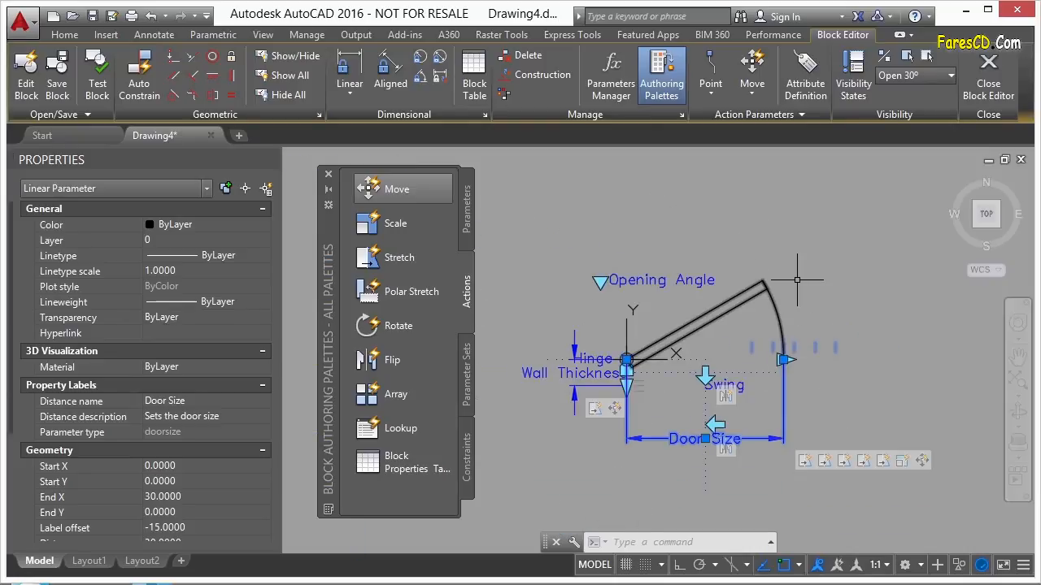
key(Escape)
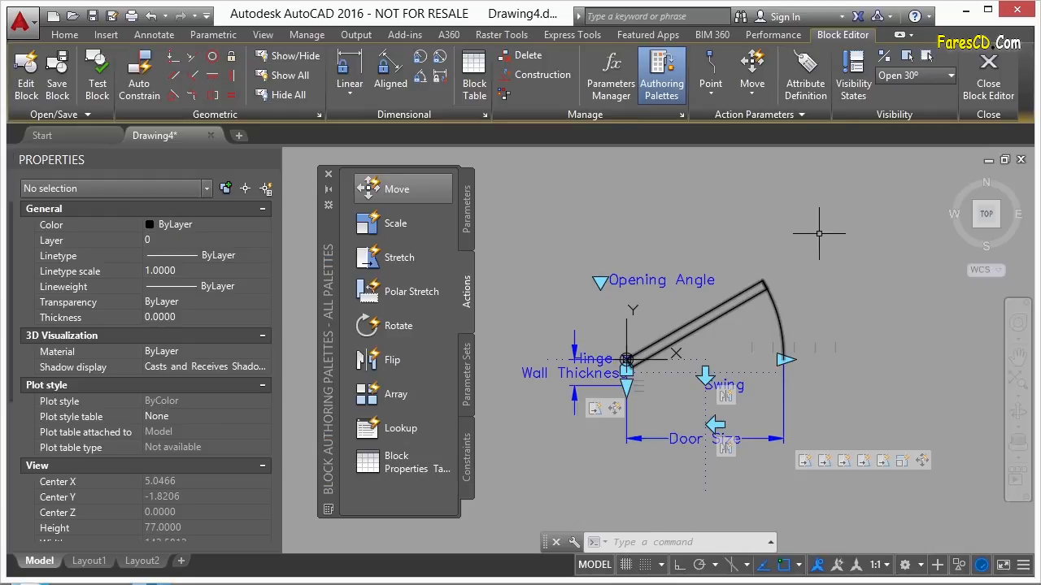
Review the door's wall thickness parameter, the available parameter and action types, and the door leaf polyline with its associated actions
scroll(593, 388, up, 2)
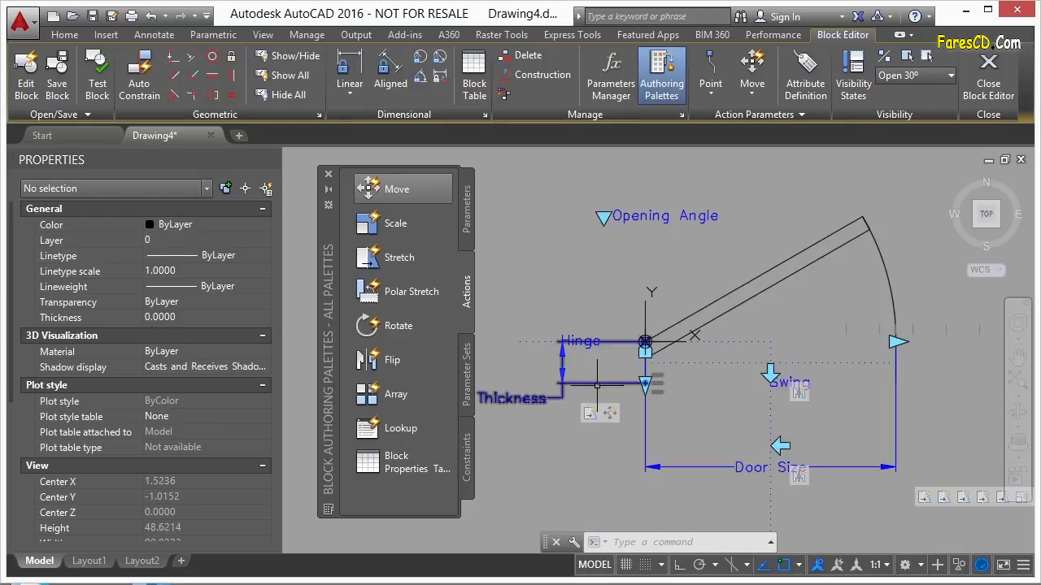
click(462, 228)
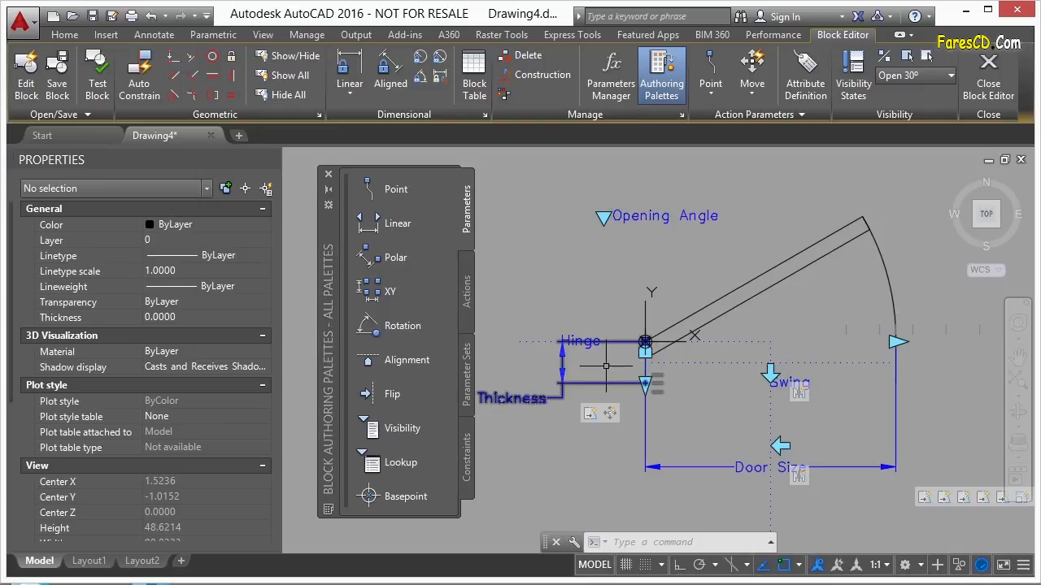
click(466, 289)
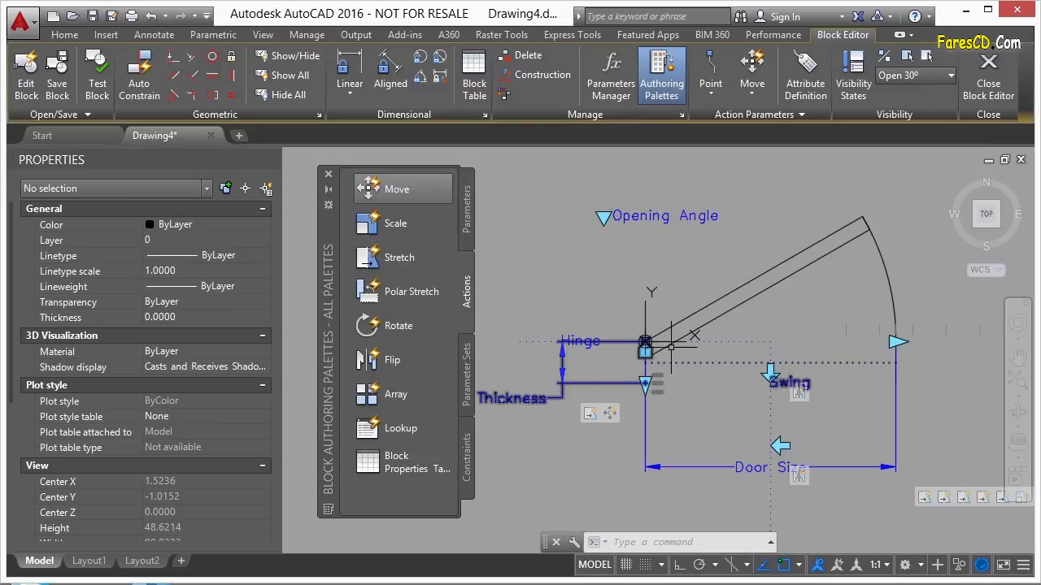
scroll(662, 296, down, 2)
click(722, 288)
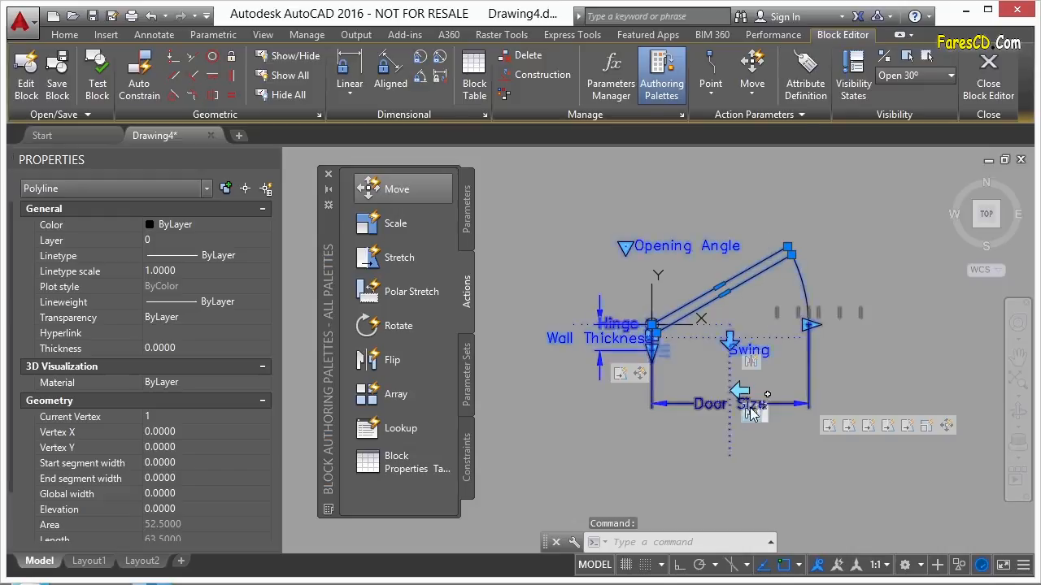
scroll(769, 404, up, 4)
scroll(683, 415, down, 4)
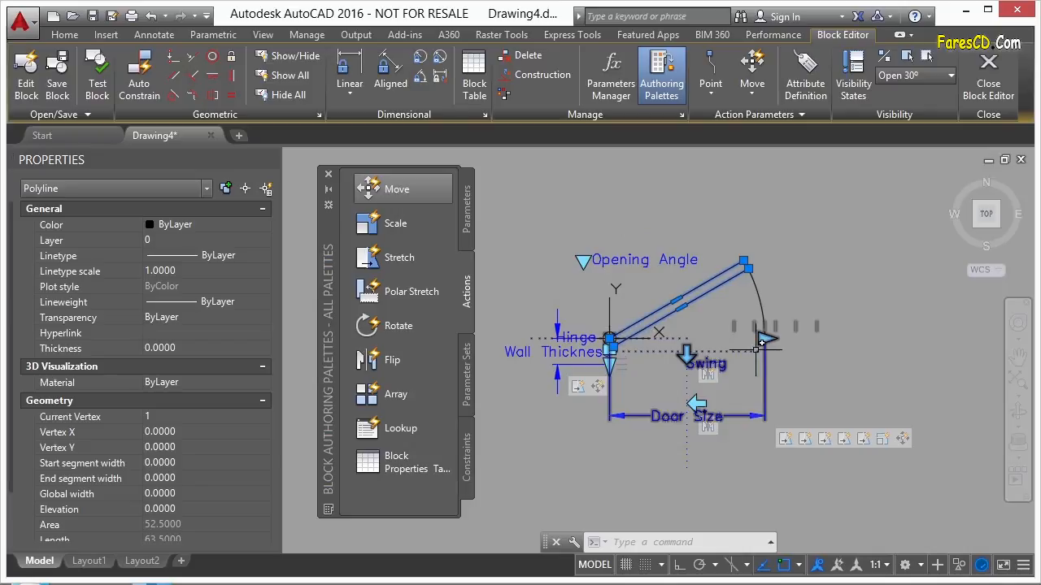
key(Escape)
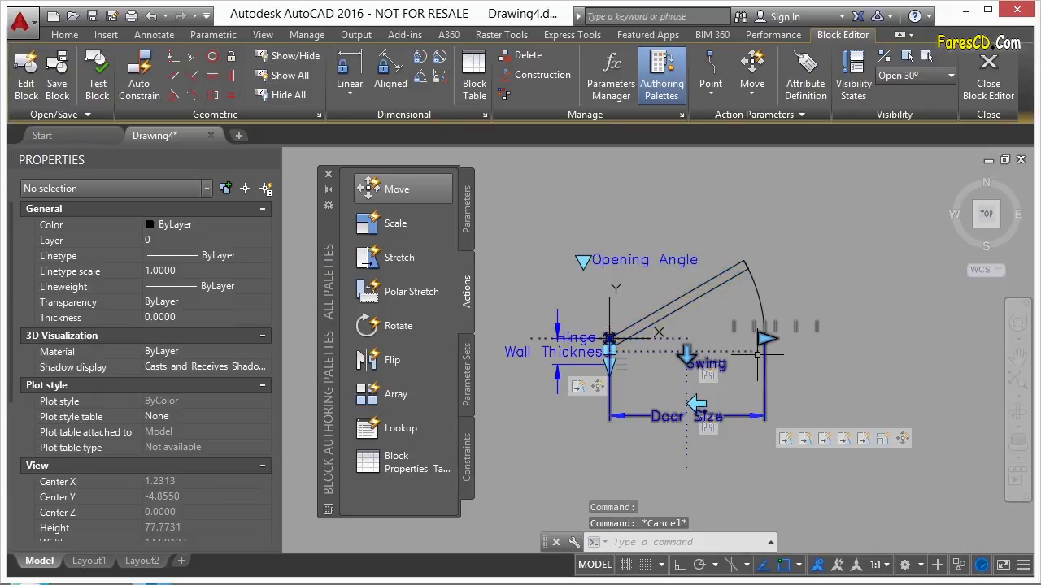